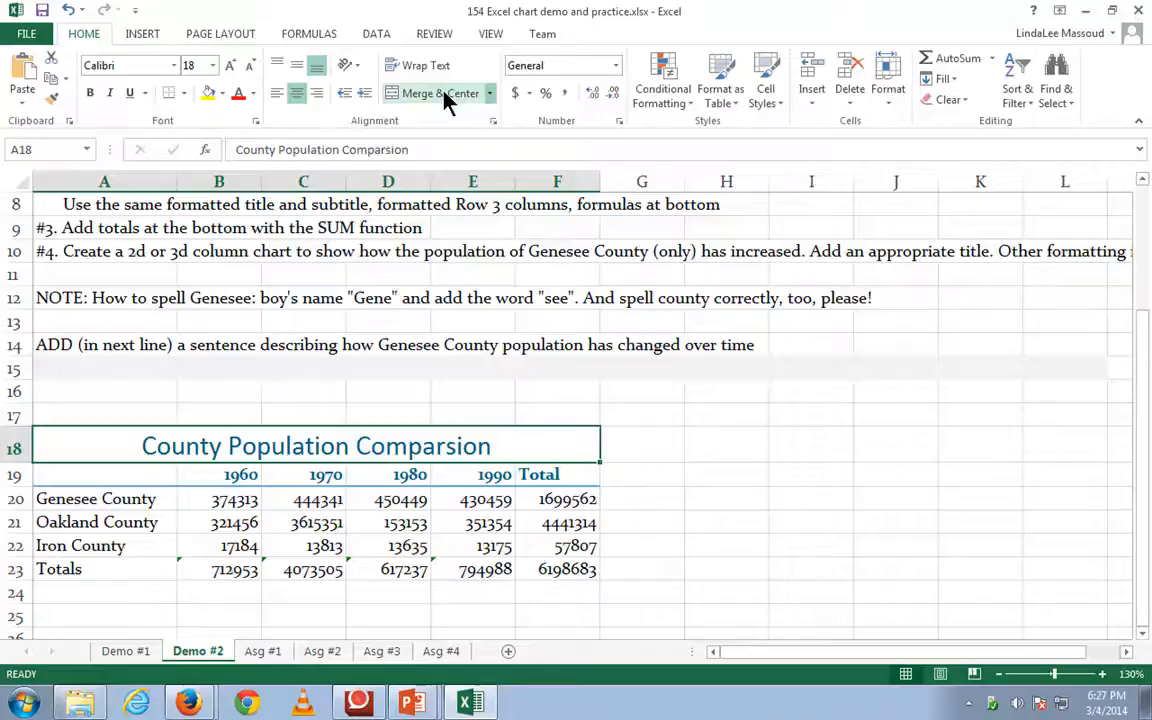
- Ignore the formula error flagged on the 1960 total in cell B23
click(189, 569)
click(170, 574)
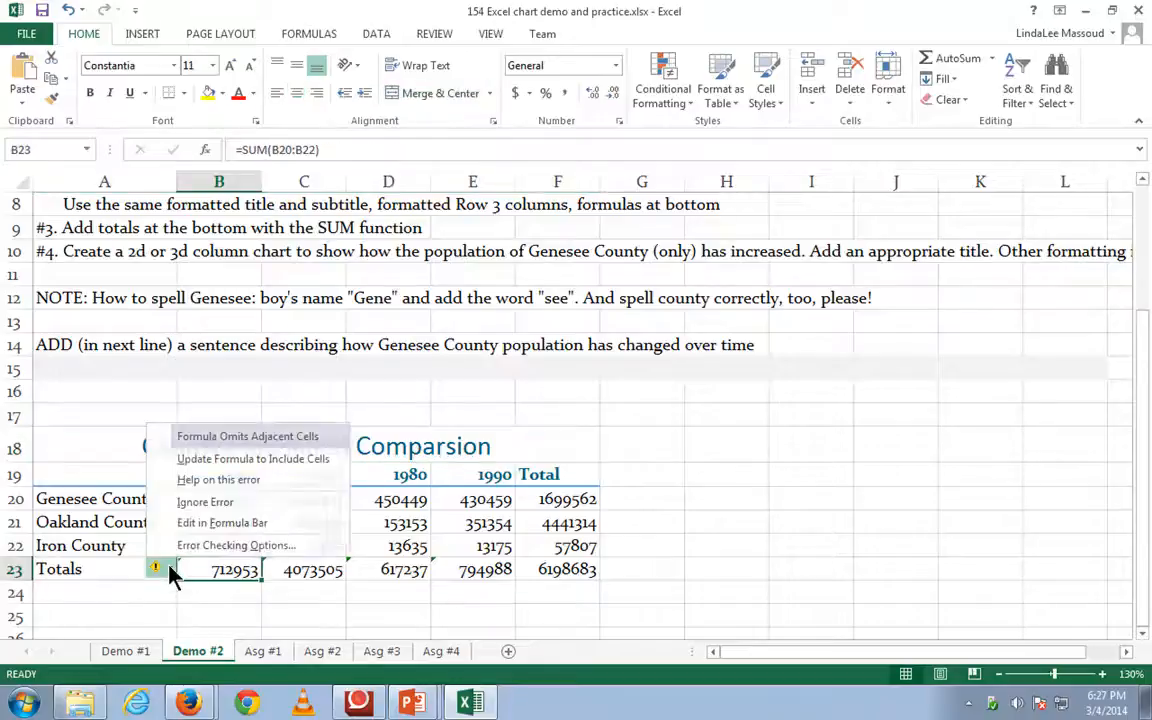
click(203, 514)
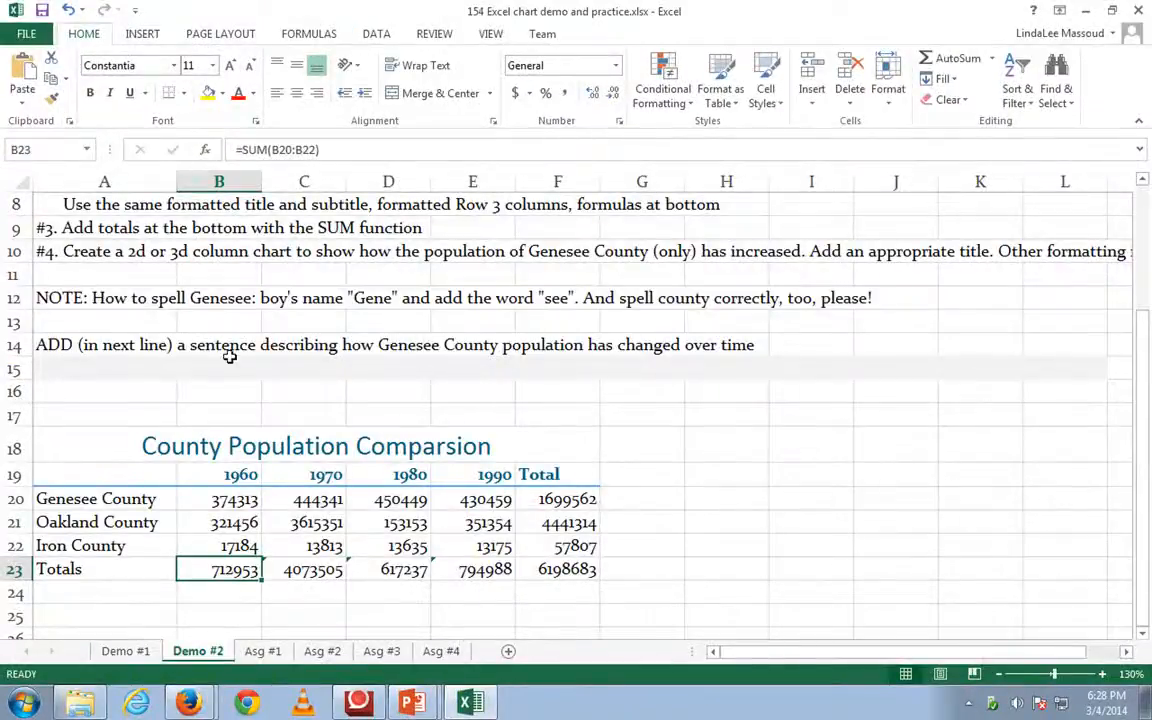
- Insert a 3-D clustered column chart from the year headings and Genesee County row (A19:E20), and place it directly below the table
click(89, 502)
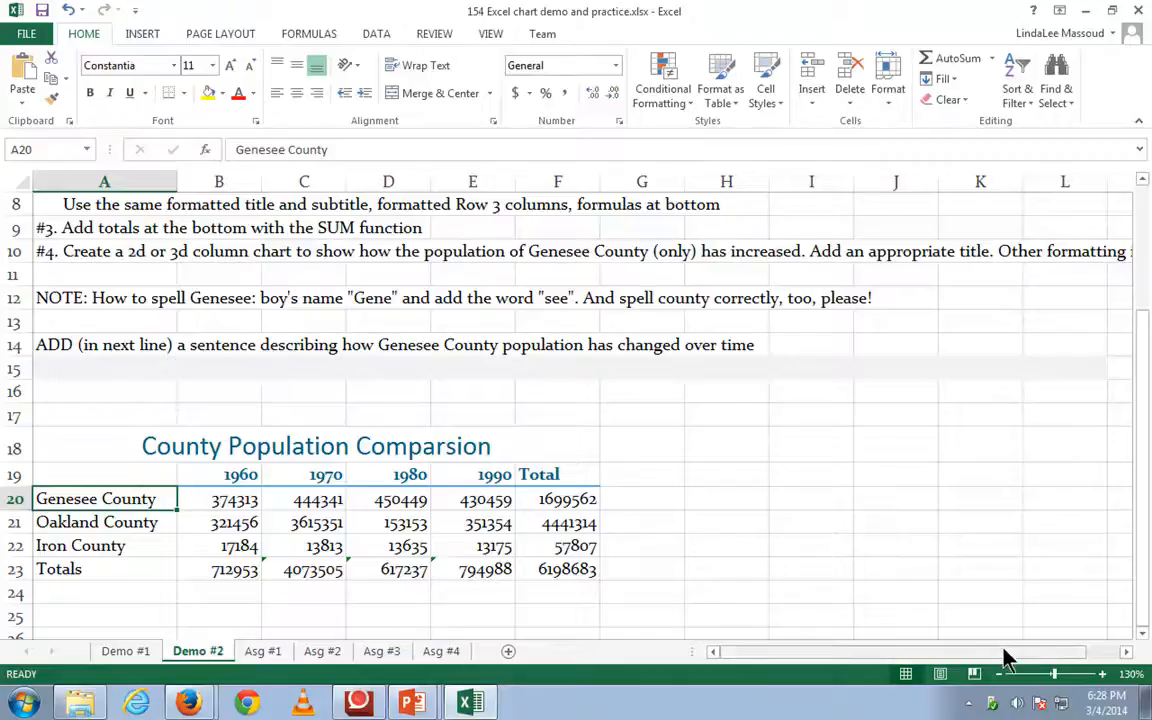
drag(998, 652, 810, 663)
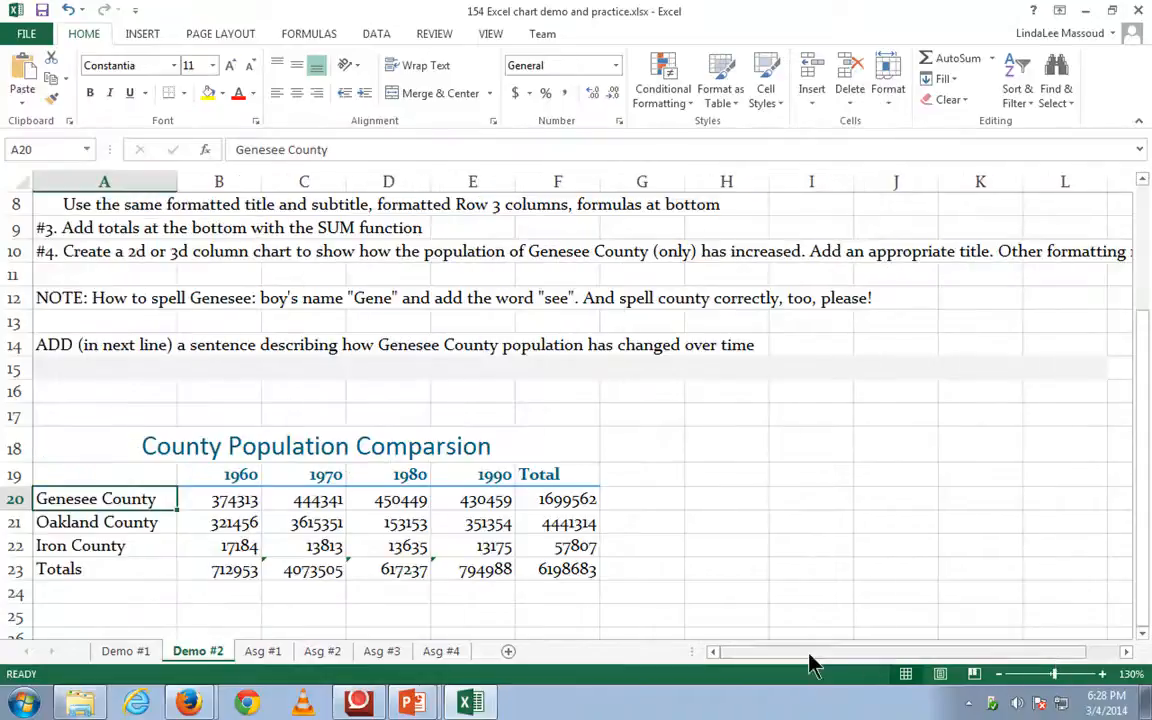
click(81, 474)
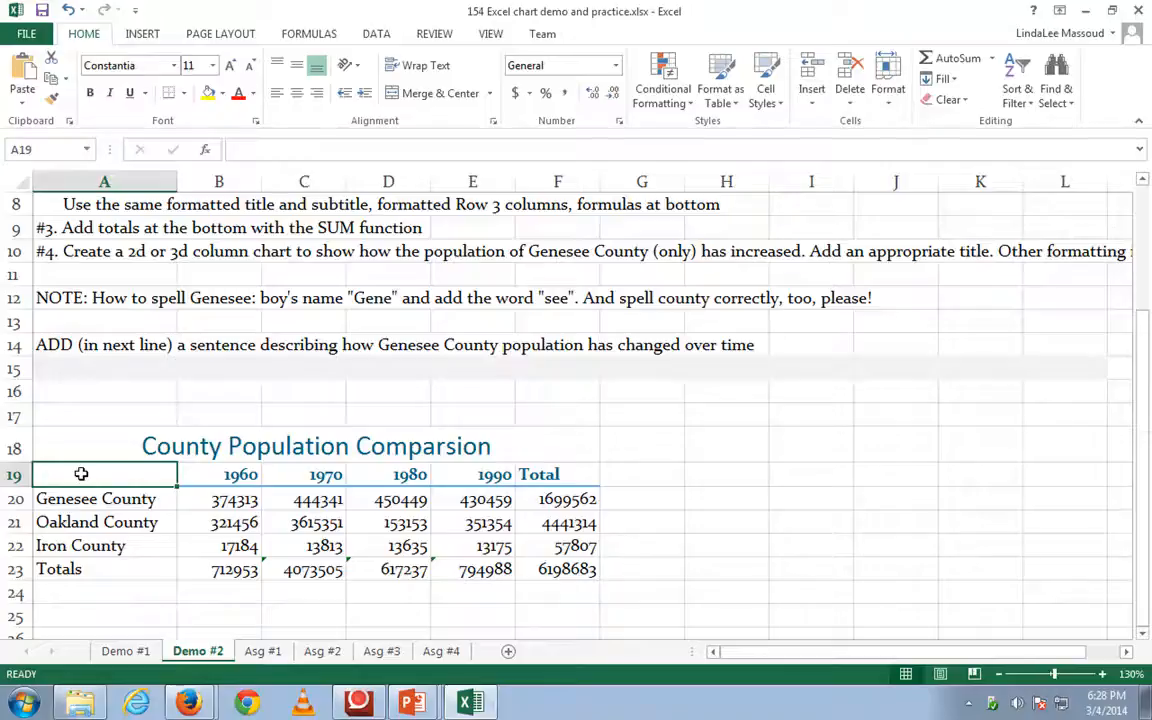
drag(81, 474, 463, 503)
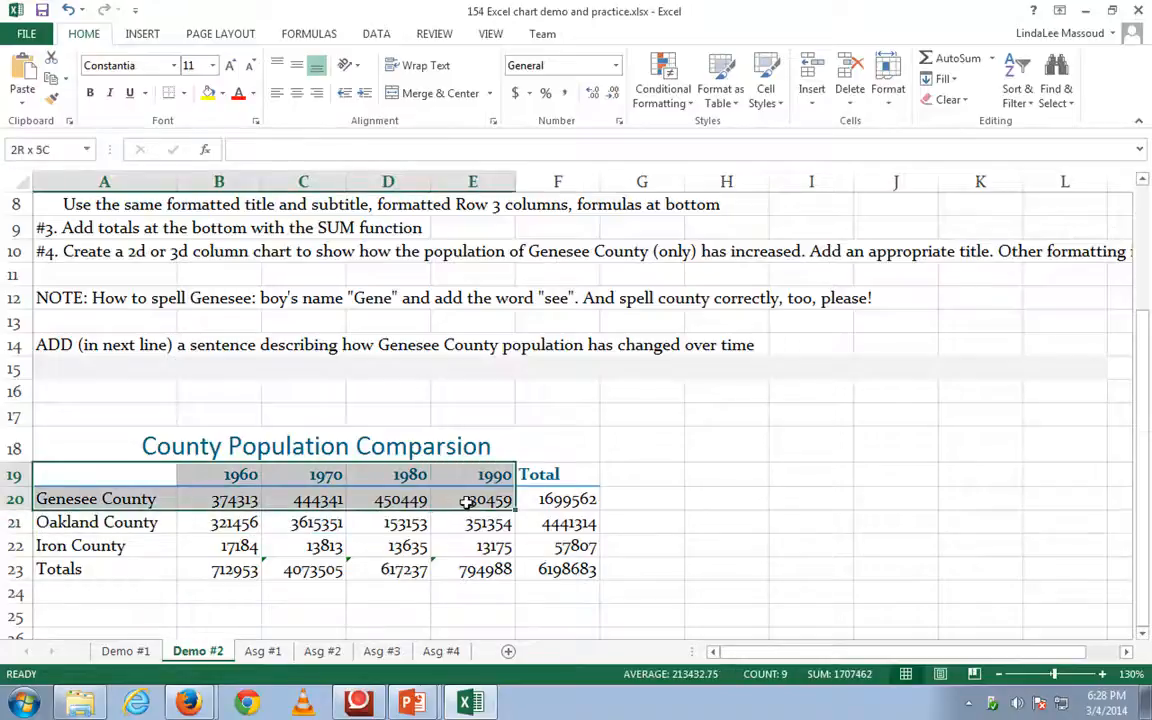
drag(463, 503, 467, 503)
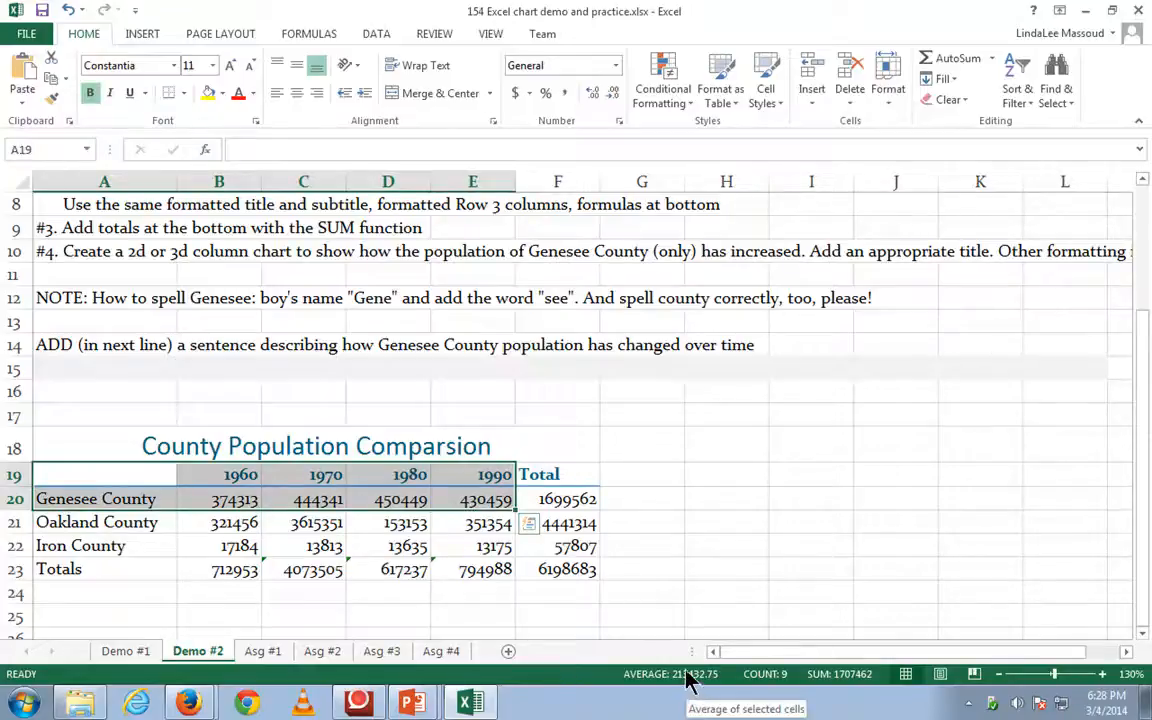
click(141, 35)
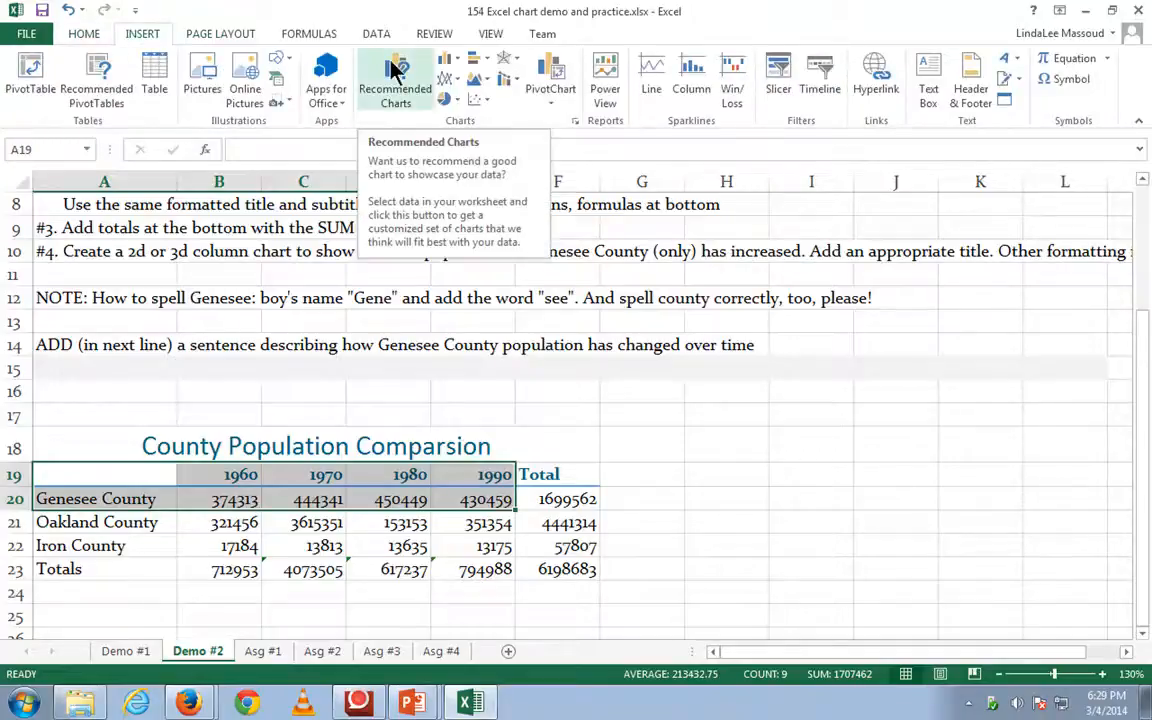
click(450, 60)
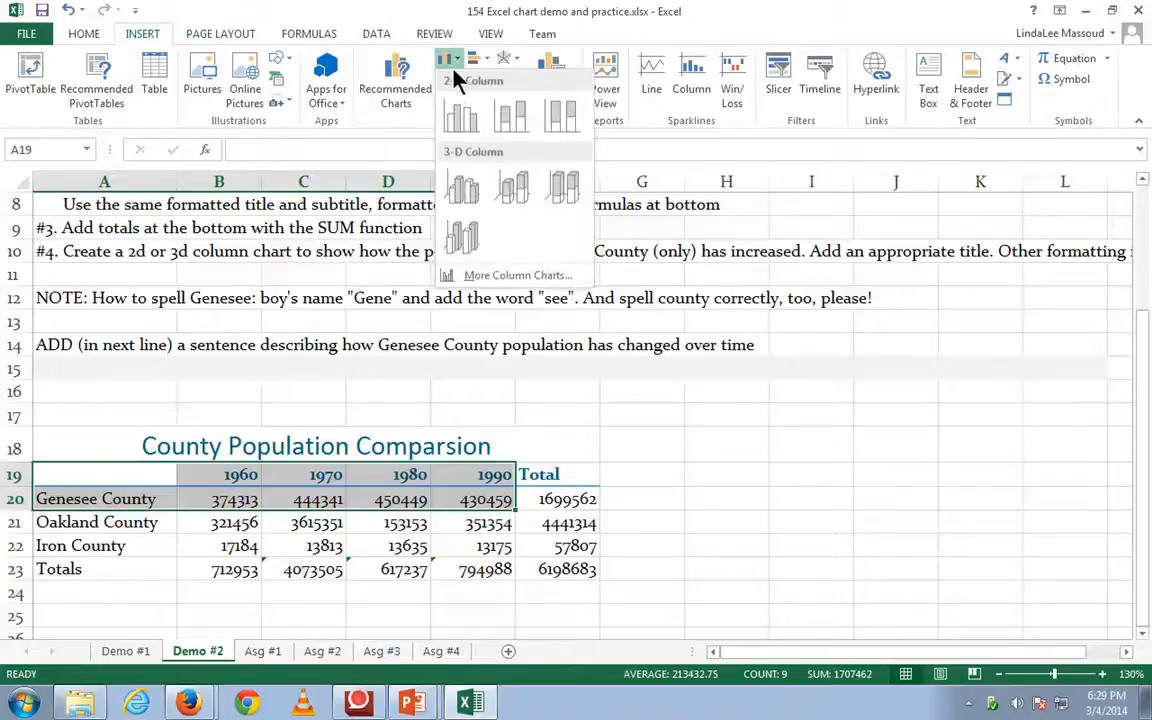
click(462, 190)
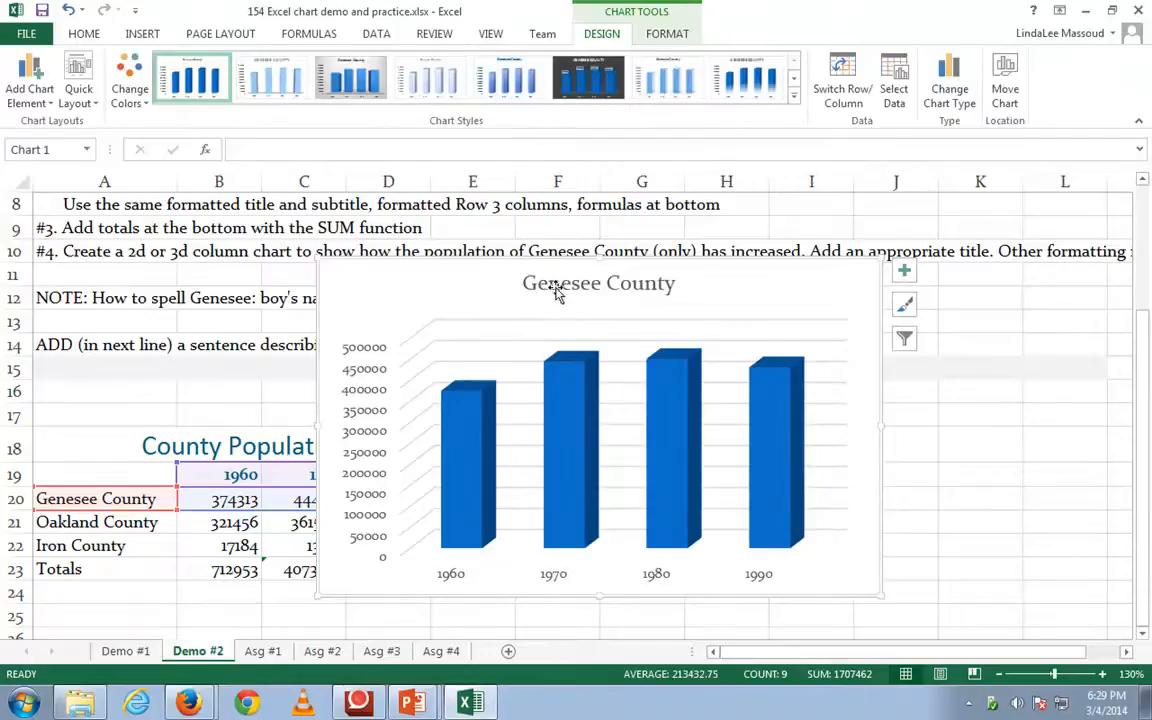
drag(568, 256, 285, 597)
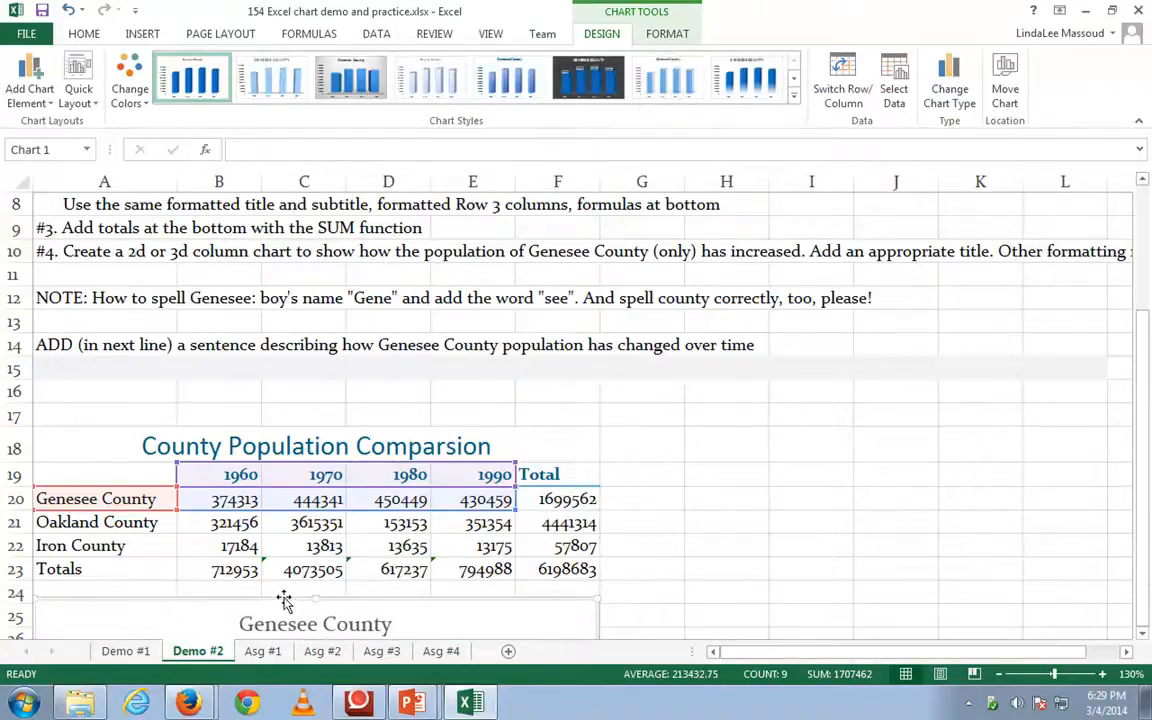
- Extend the chart title to read "Genesee County Population 1960-1990"
scroll(285, 600, down, 2)
scroll(285, 608, down, 2)
click(386, 418)
click(389, 415)
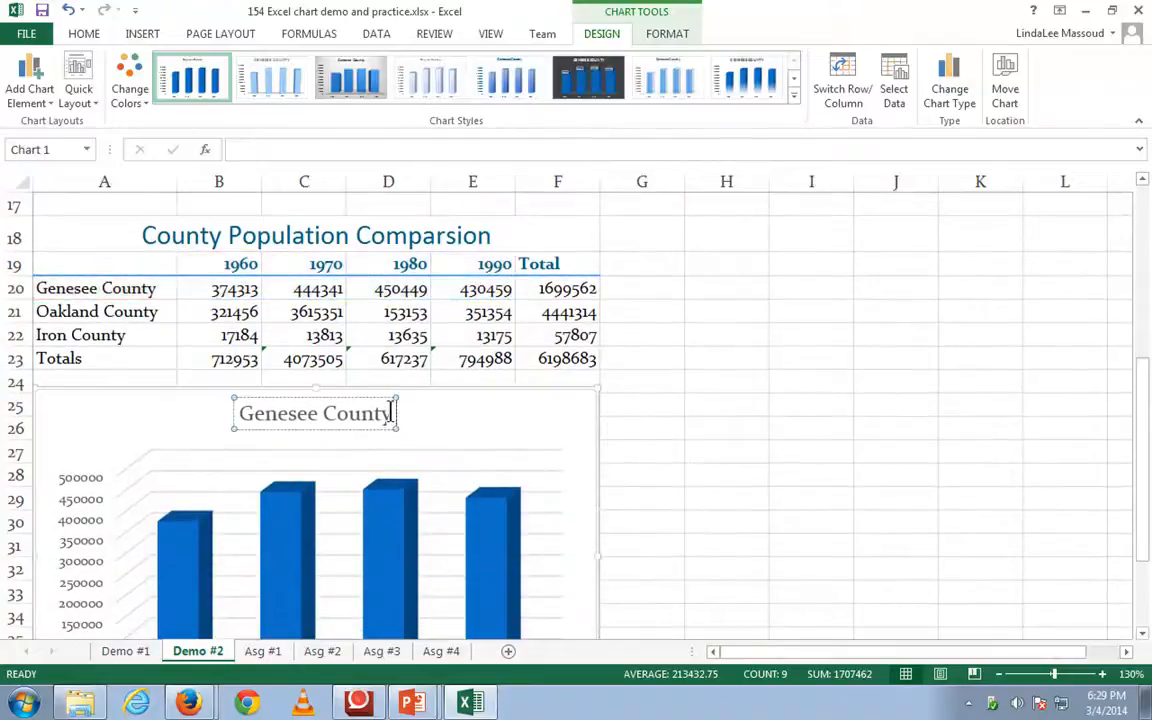
text(Populatino 19)
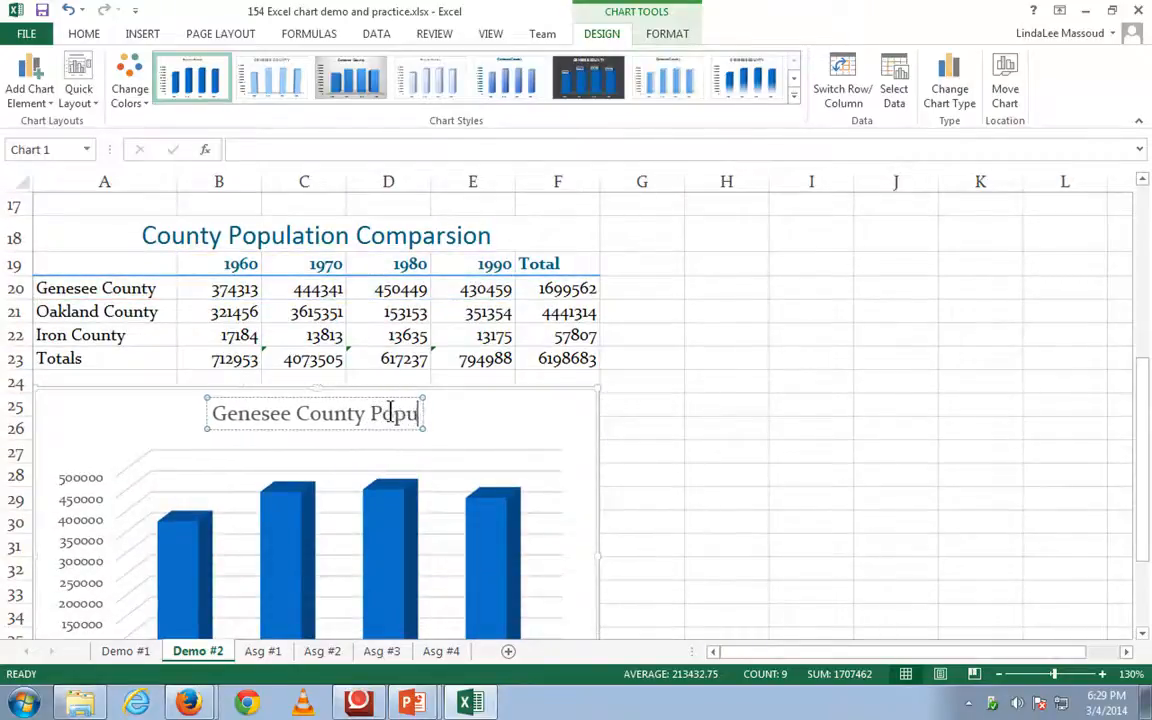
key(BackSpace)
key(BackSpace)
key(BackSpace)
key(BackSpace)
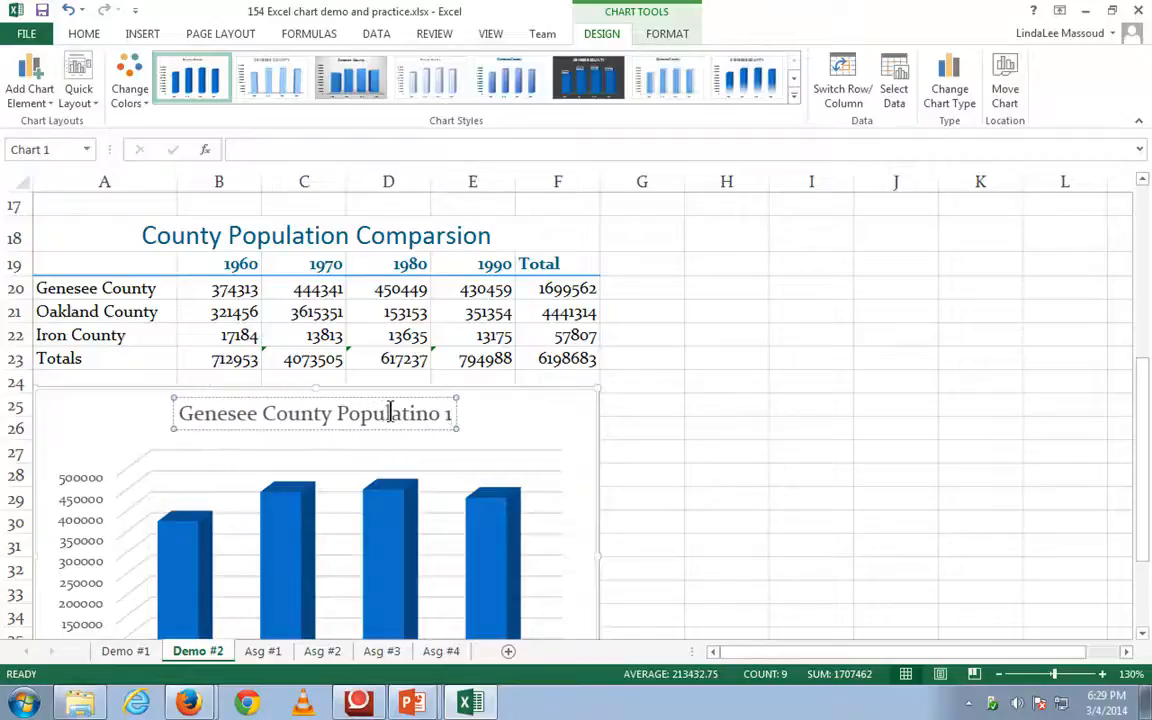
text(go)
key(BackSpace)
key(BackSpace)
text(on)
key(BackSpace)
text(1960)
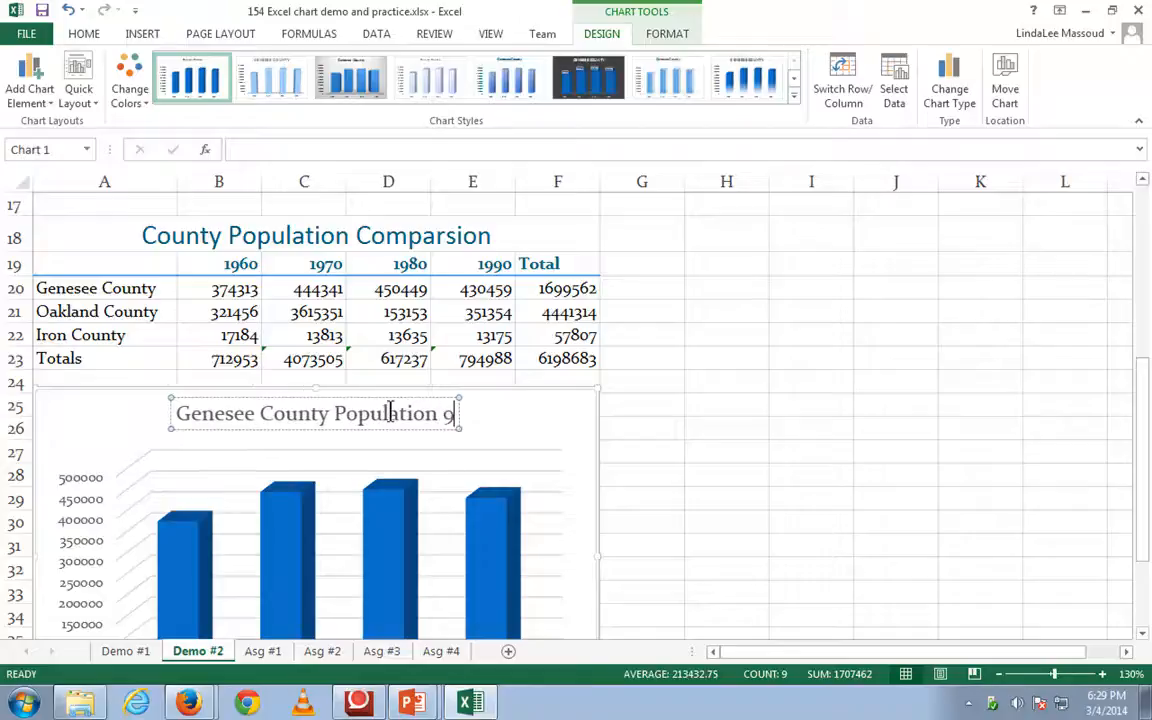
text(-)
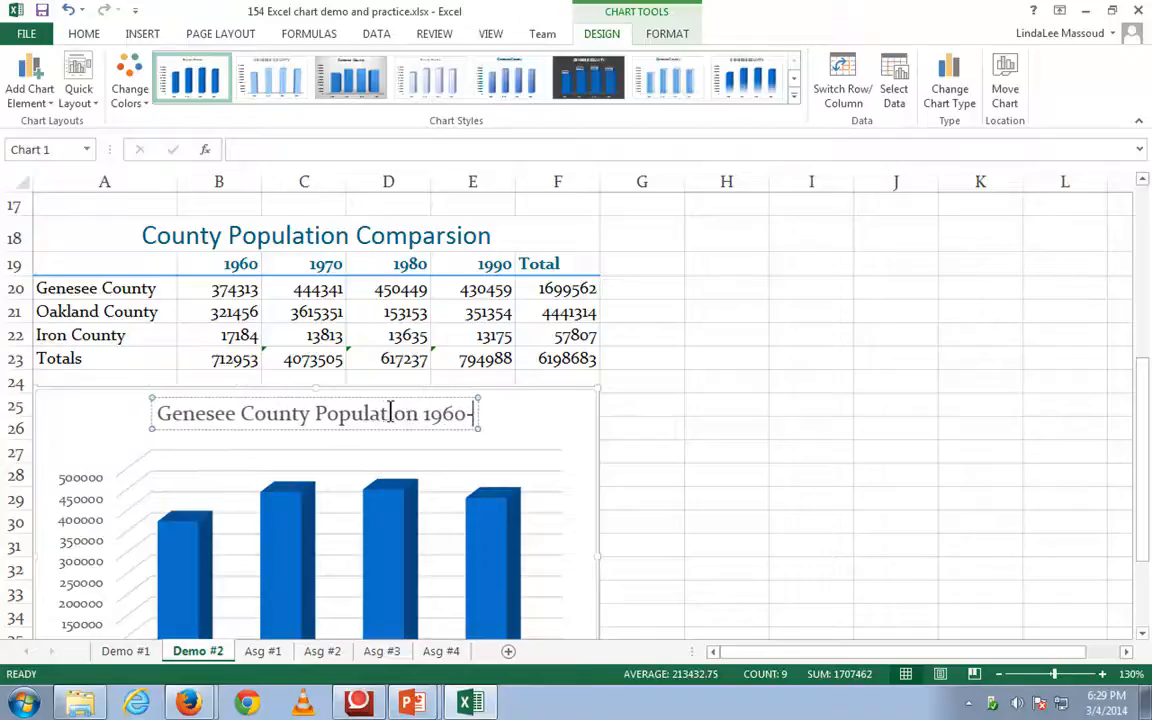
text(1990)
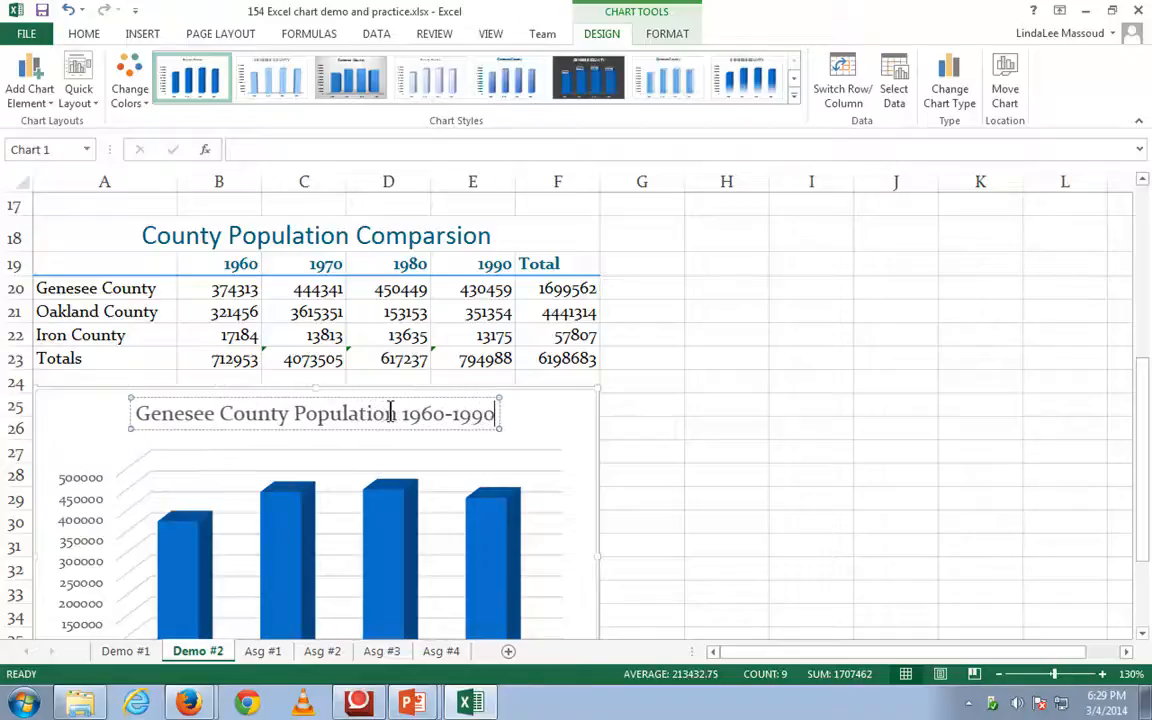
- Apply the gradient-blue chart style with the bold teal title, and break the title so "1960-1990" sits on a second line
click(530, 80)
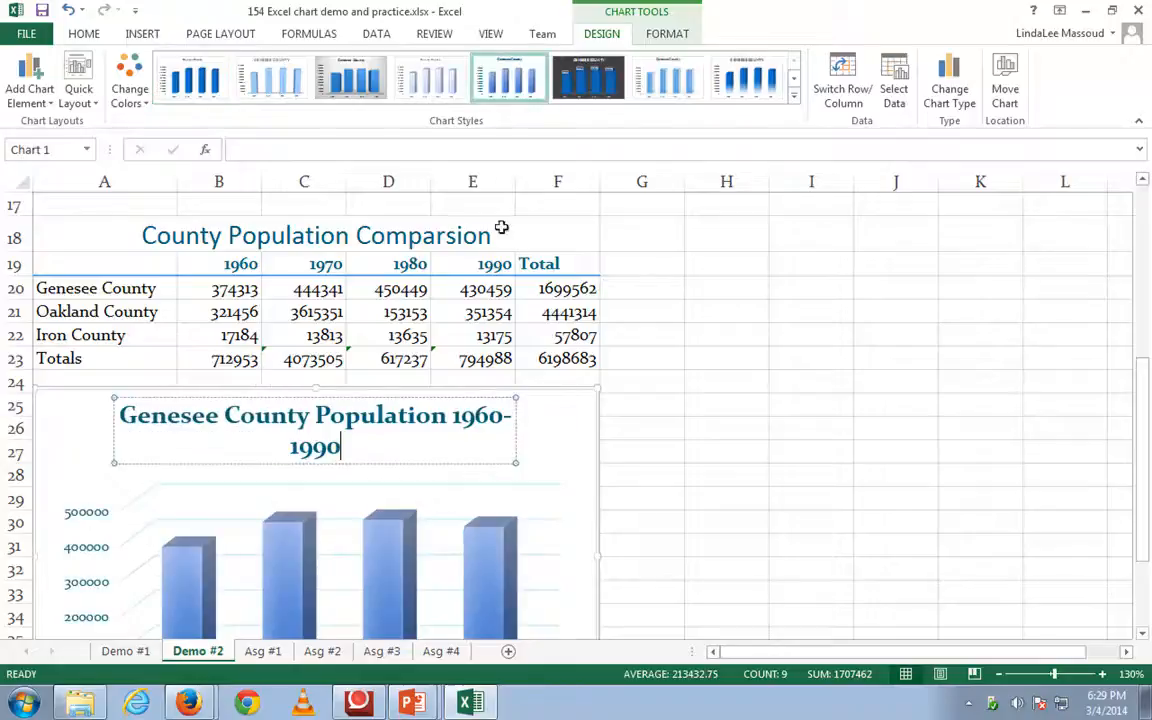
click(511, 456)
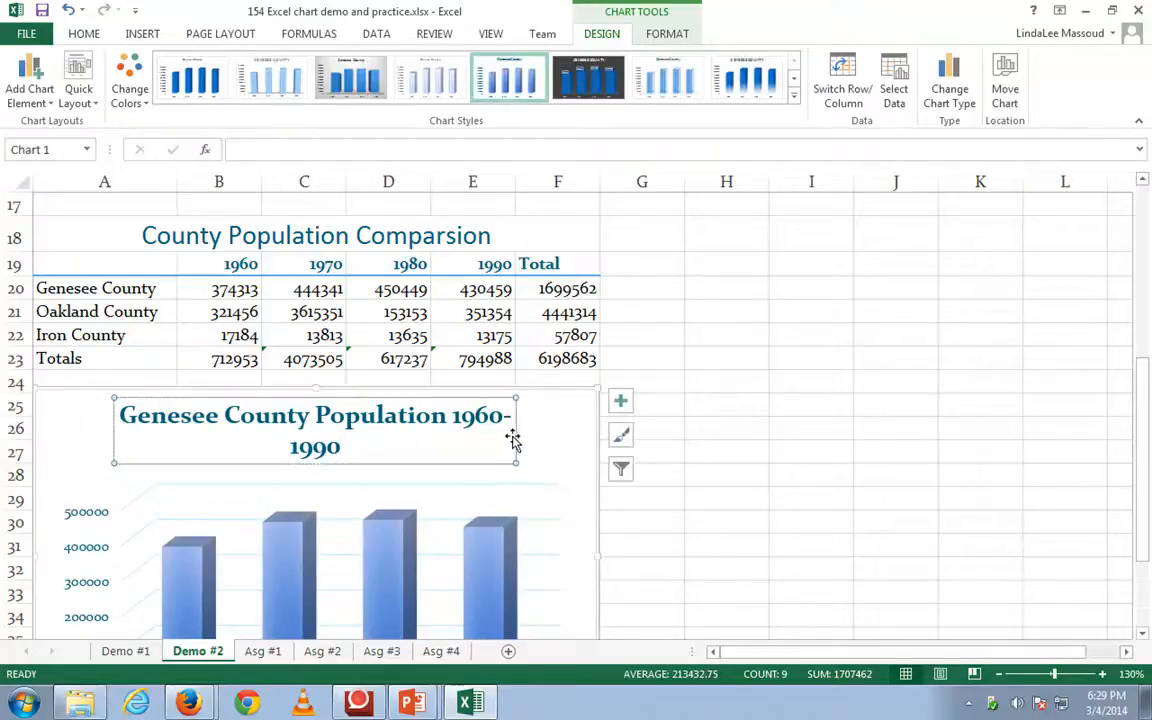
click(452, 416)
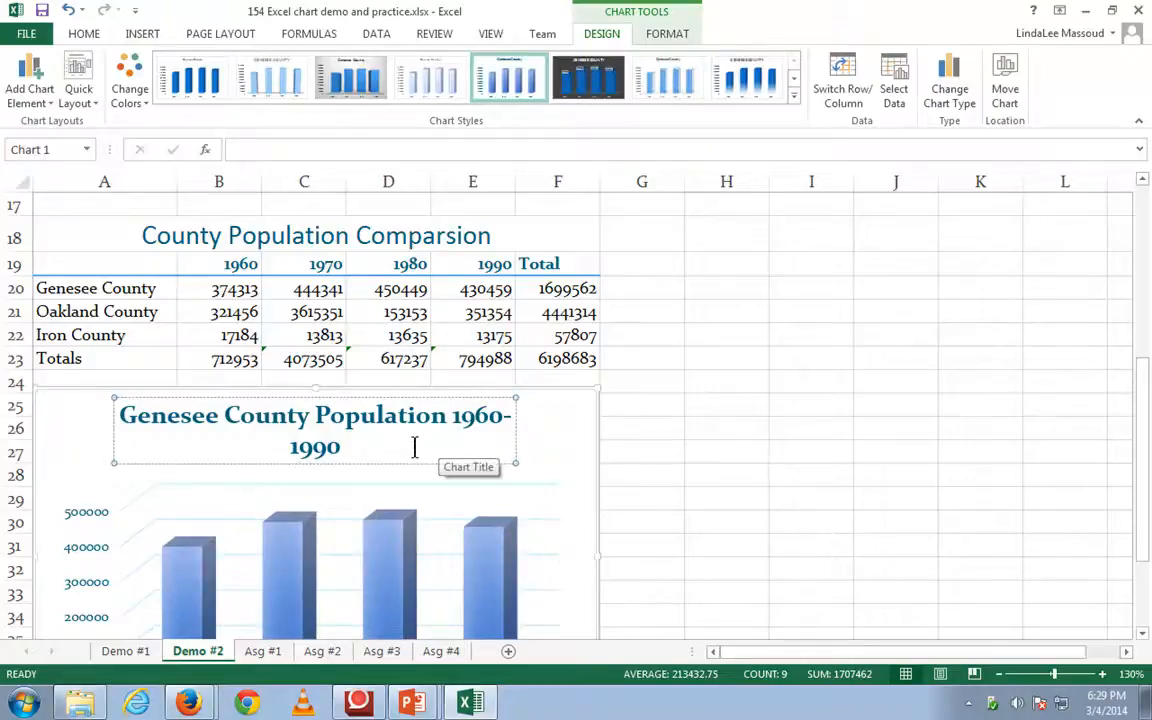
key(Return)
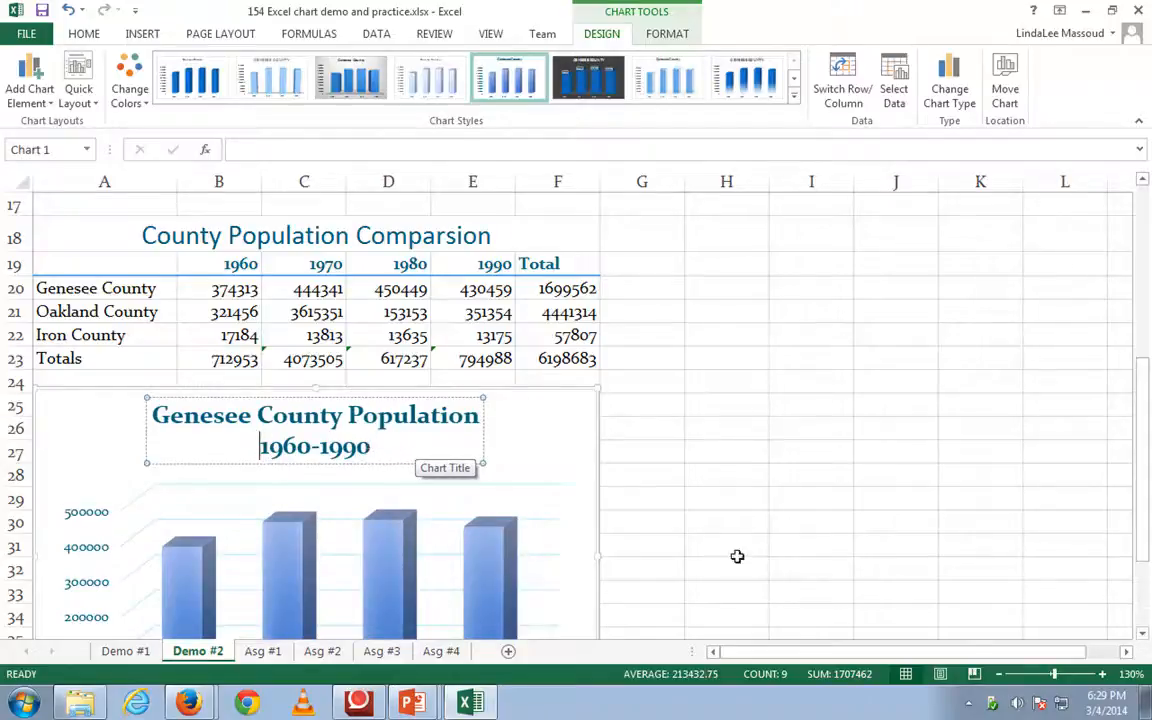
scroll(651, 527, down, 1)
scroll(651, 527, down, 2)
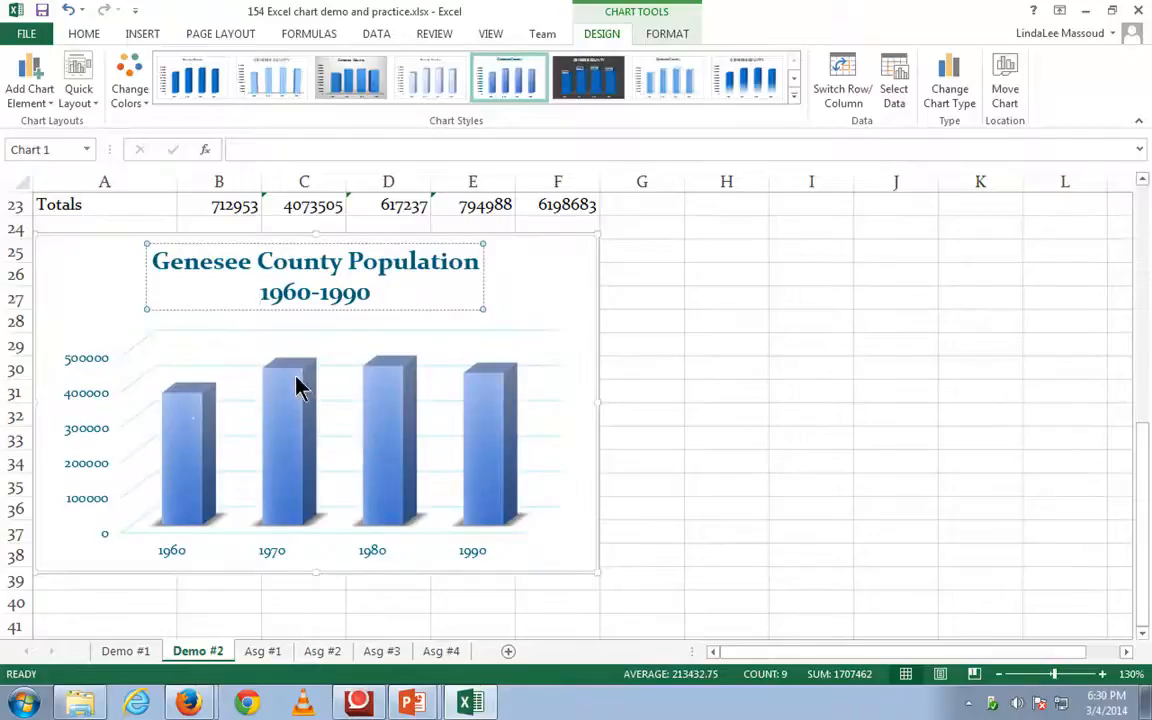
mouse_move(295, 370)
click(643, 550)
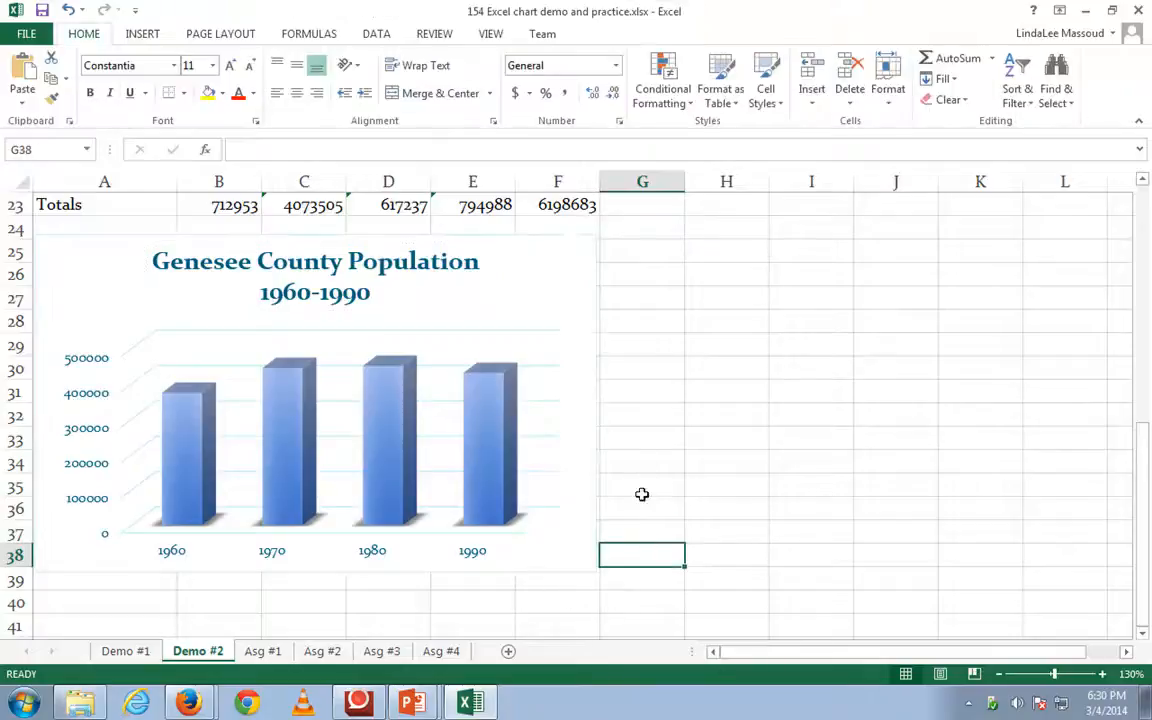
- Insert a 3-D Column chart comparing all three counties from A19:E22, and place it beside the Genesee County chart
scroll(626, 413, up, 1)
scroll(626, 413, up, 2)
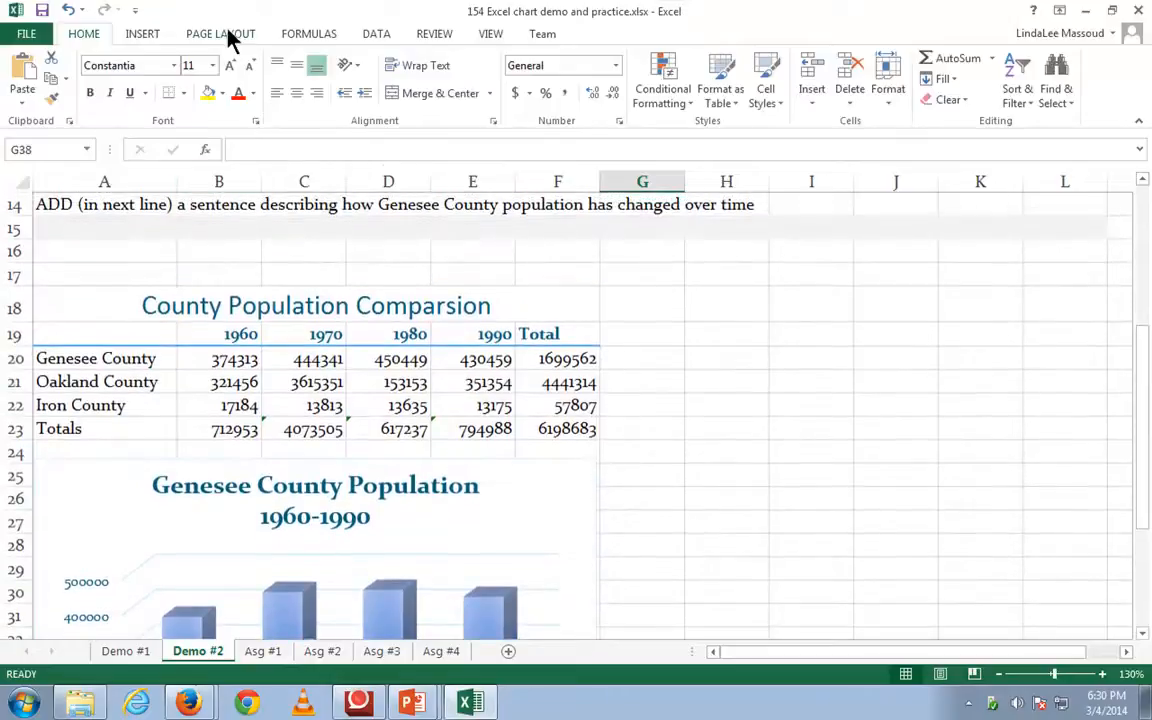
click(91, 336)
drag(91, 336, 452, 408)
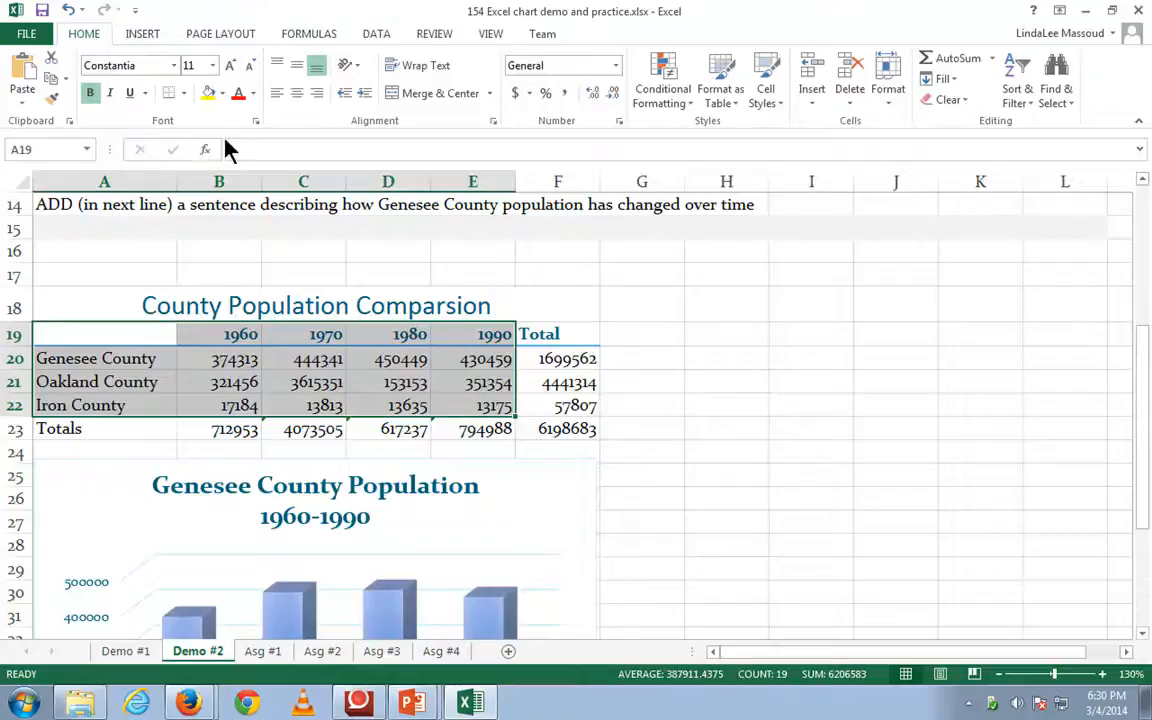
click(143, 36)
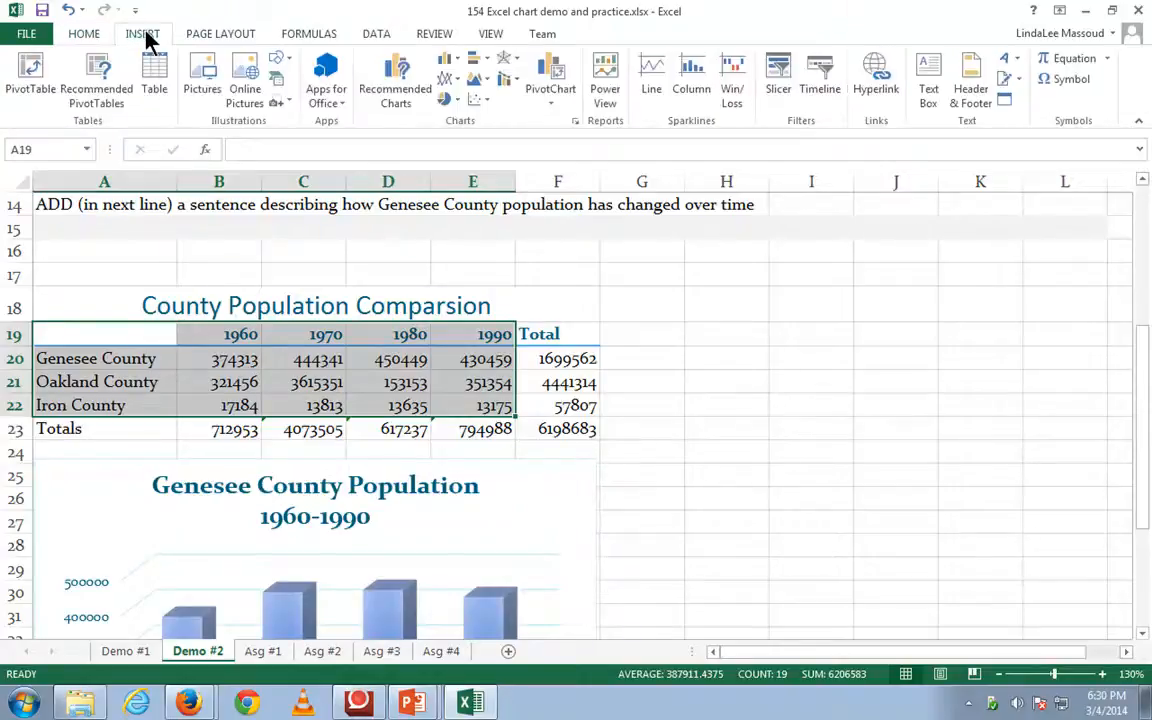
click(448, 62)
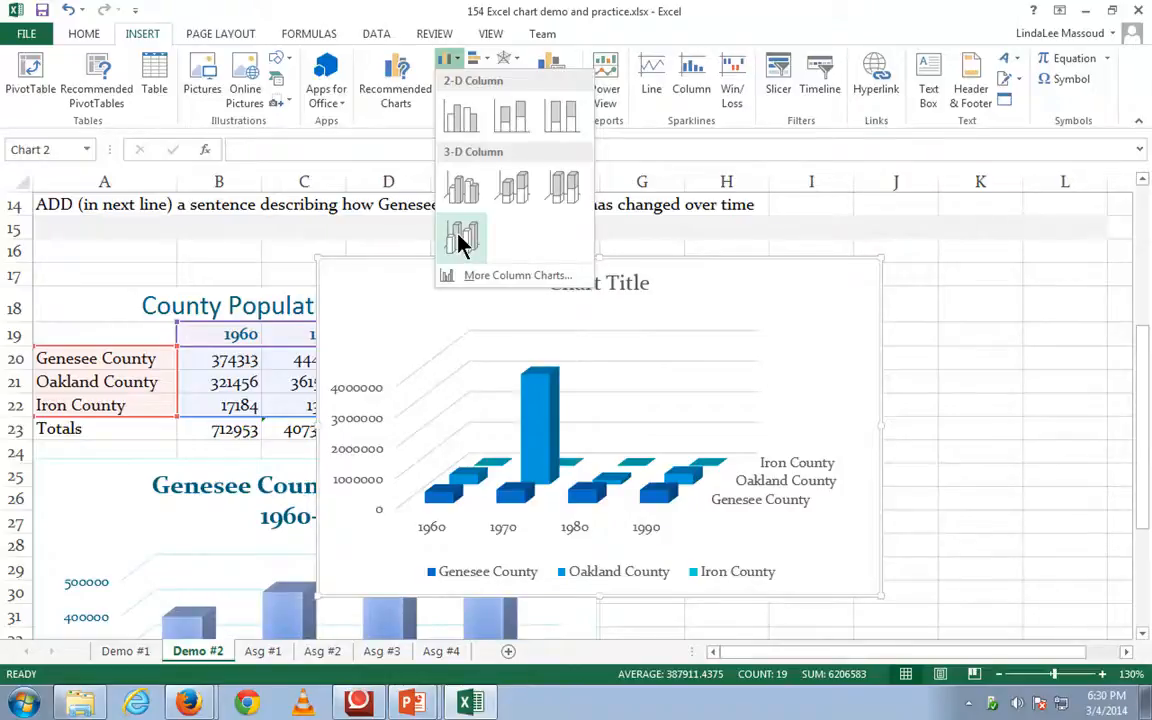
click(460, 240)
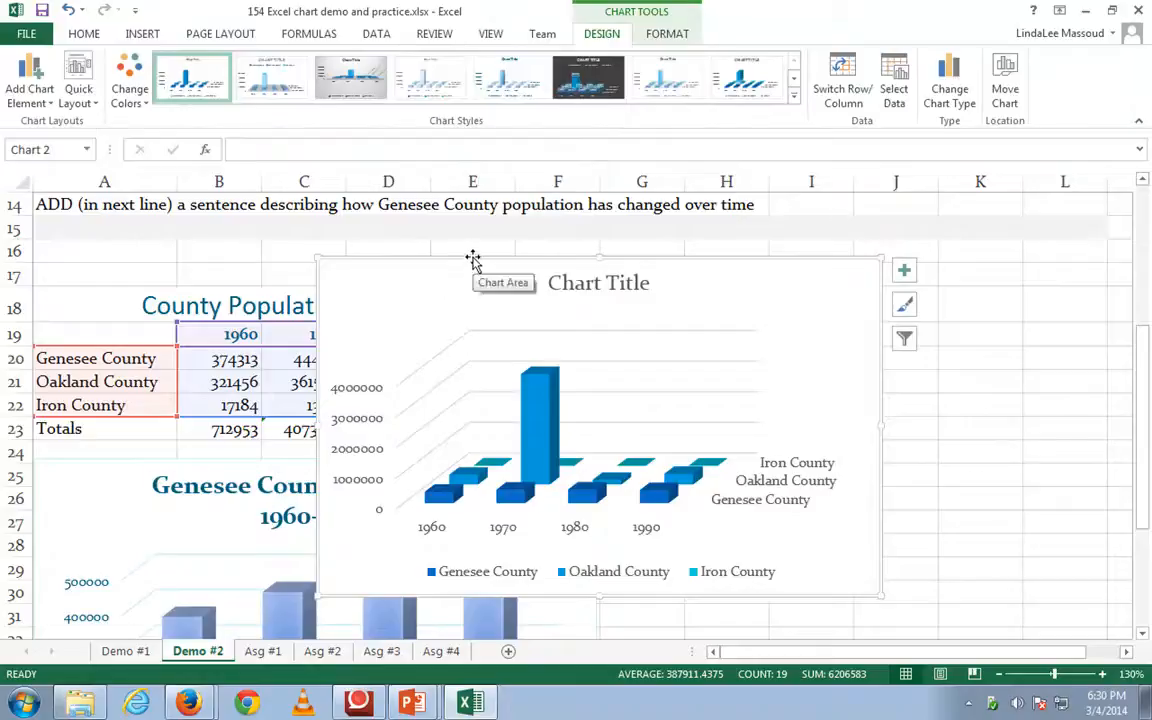
drag(473, 257, 781, 467)
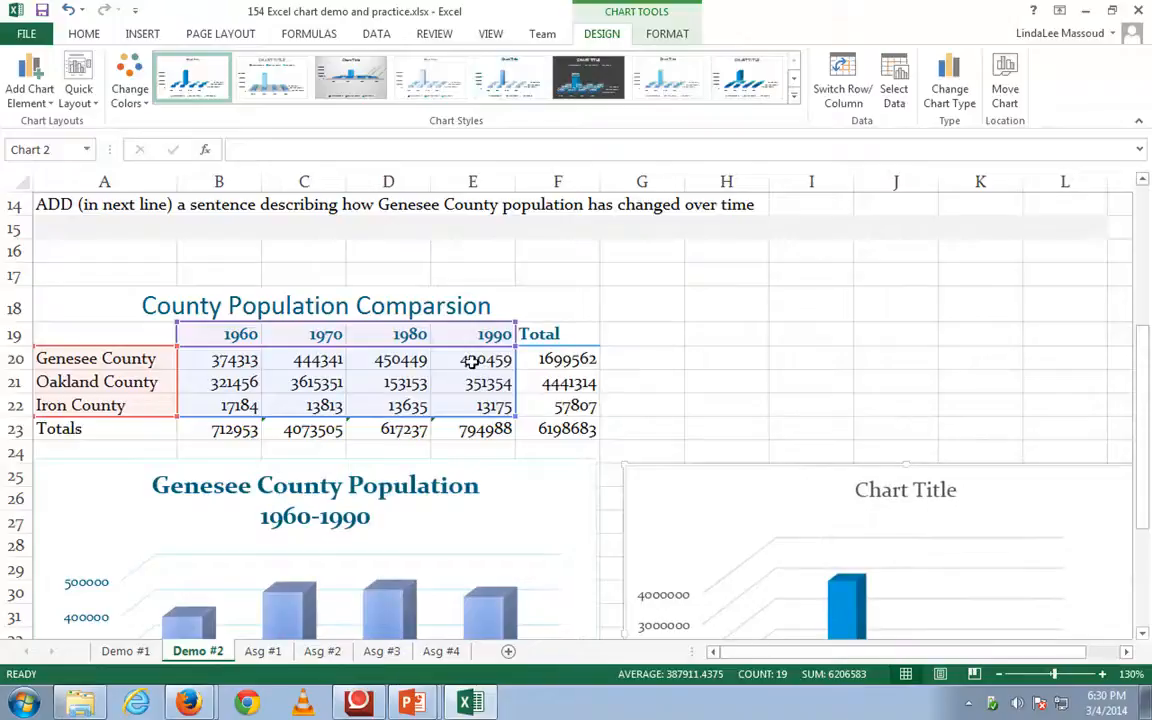
- Set Oakland County's 1970 population in cell C21 to 361513
scroll(795, 522, down, 2)
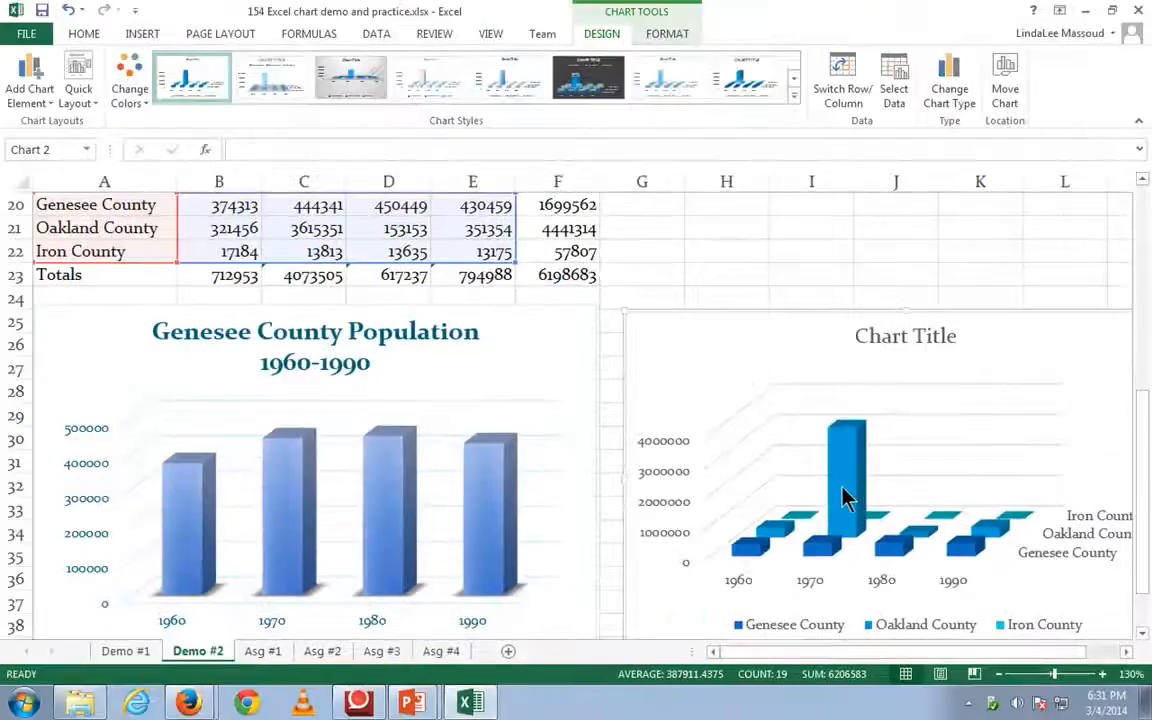
click(311, 232)
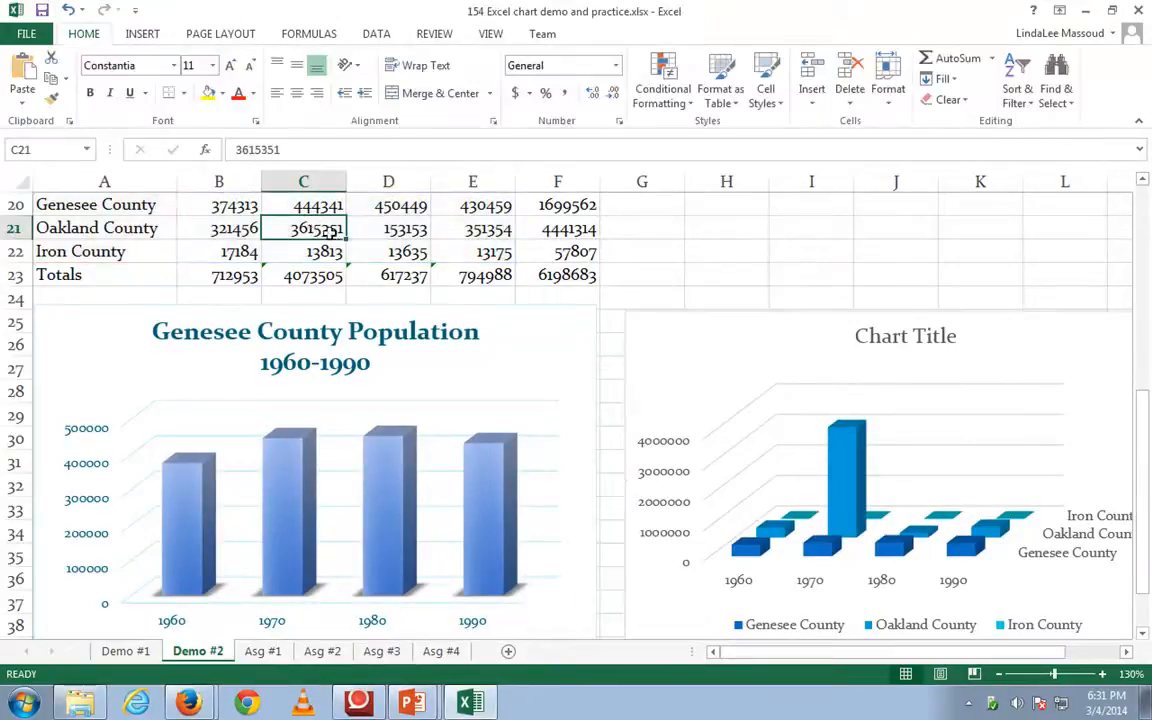
text(361513)
key(Return)
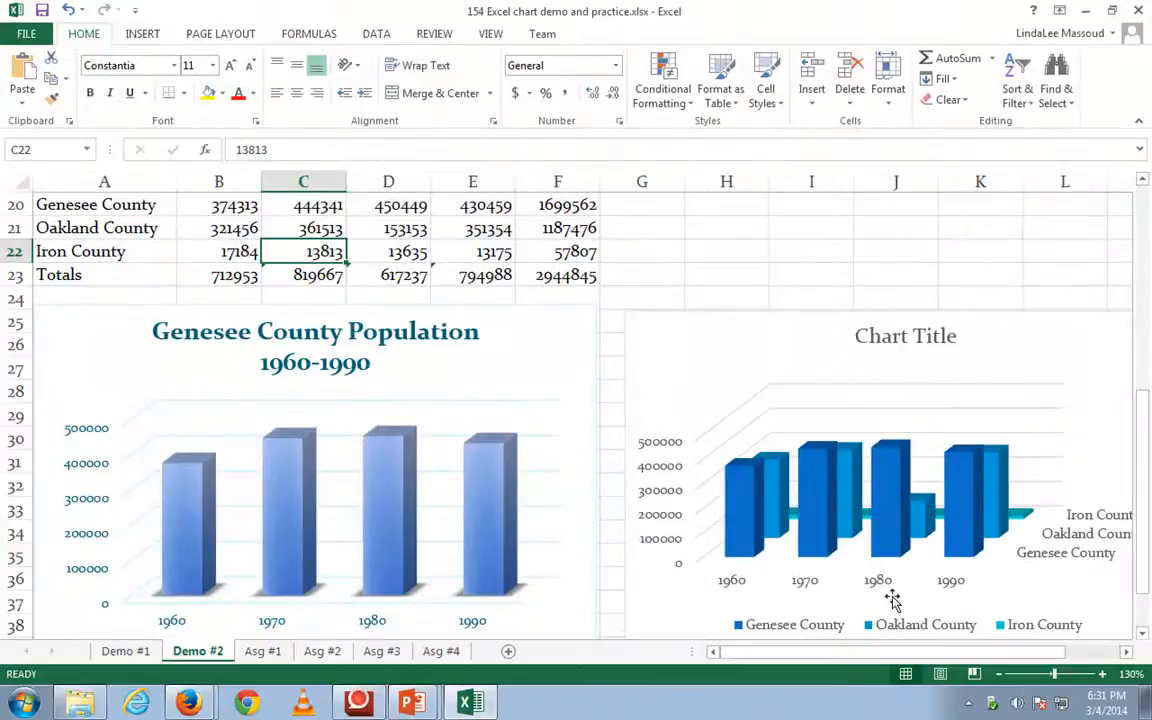
mouse_move(955, 658)
mouse_down()
mouse_move(997, 663)
mouse_move(968, 668)
mouse_up()
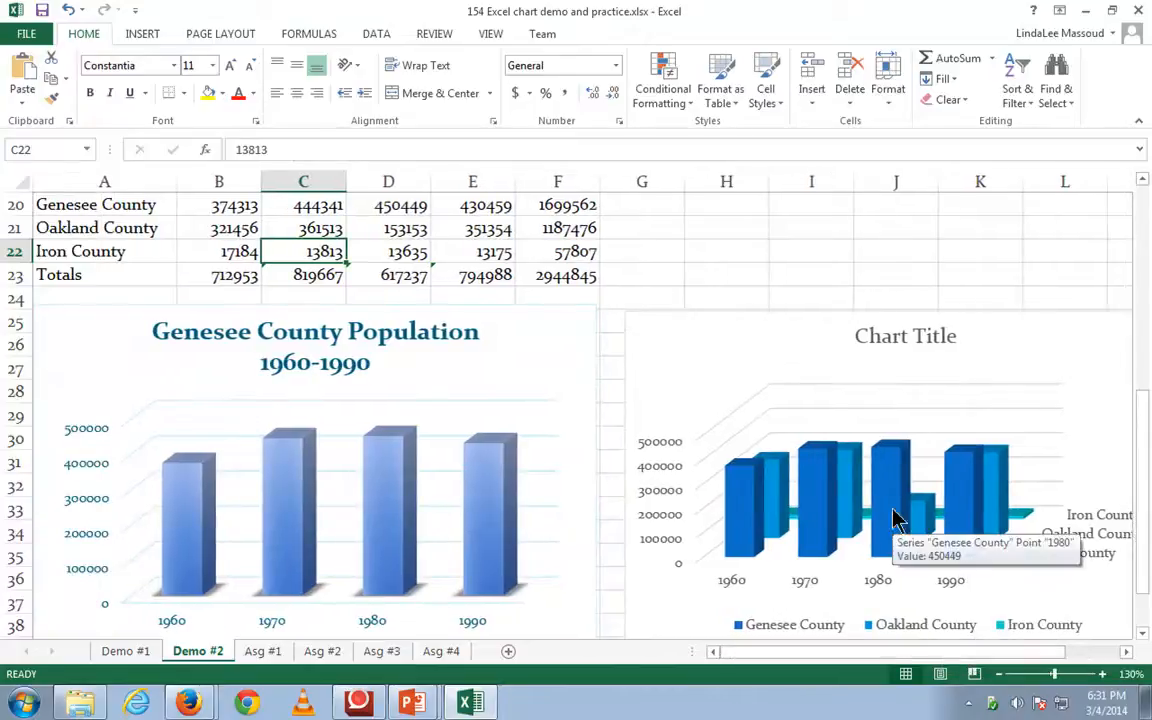
scroll(829, 312, up, 1)
scroll(829, 312, up, 1)
scroll(845, 352, down, 2)
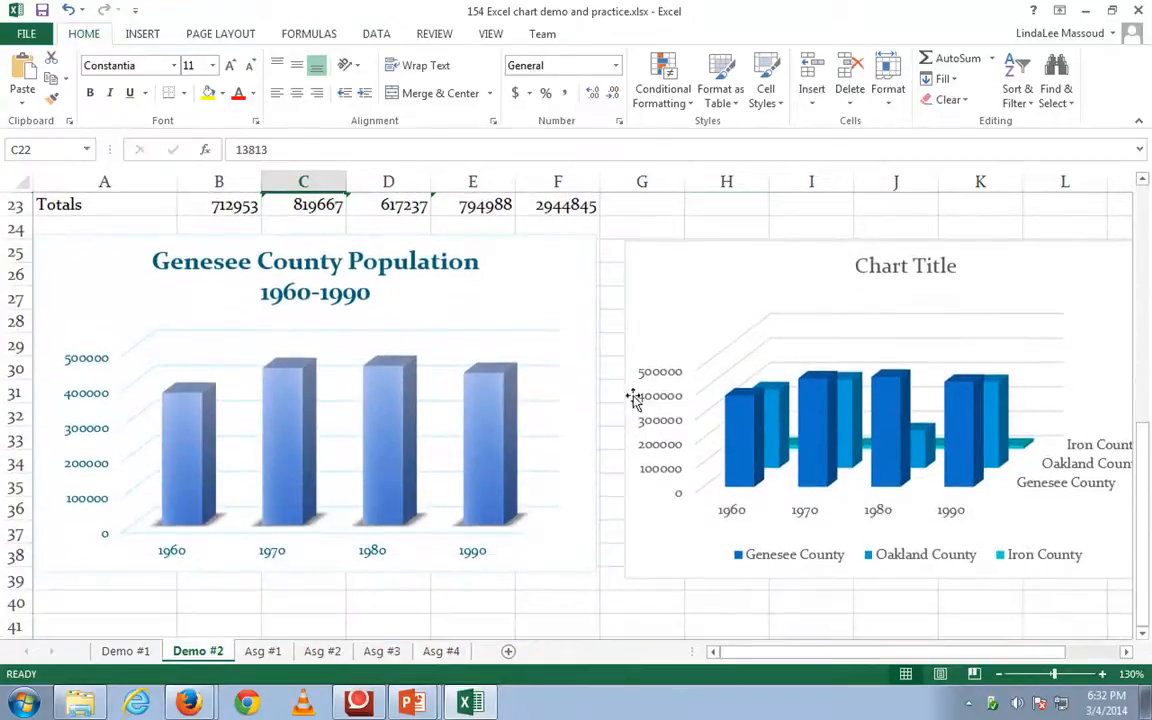
scroll(299, 195, up, 4)
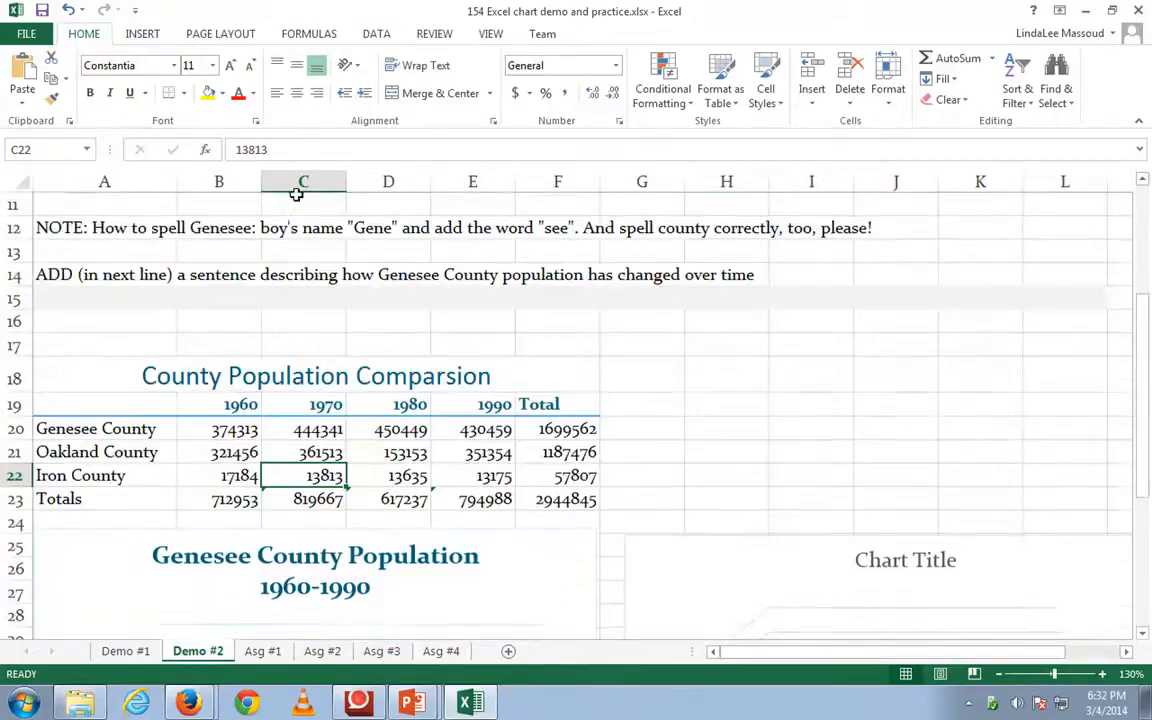
- Enter "The population increased during the 70's and started decreasing in the 90's." in cell A40 below the Genesee County chart
scroll(296, 194, up, 2)
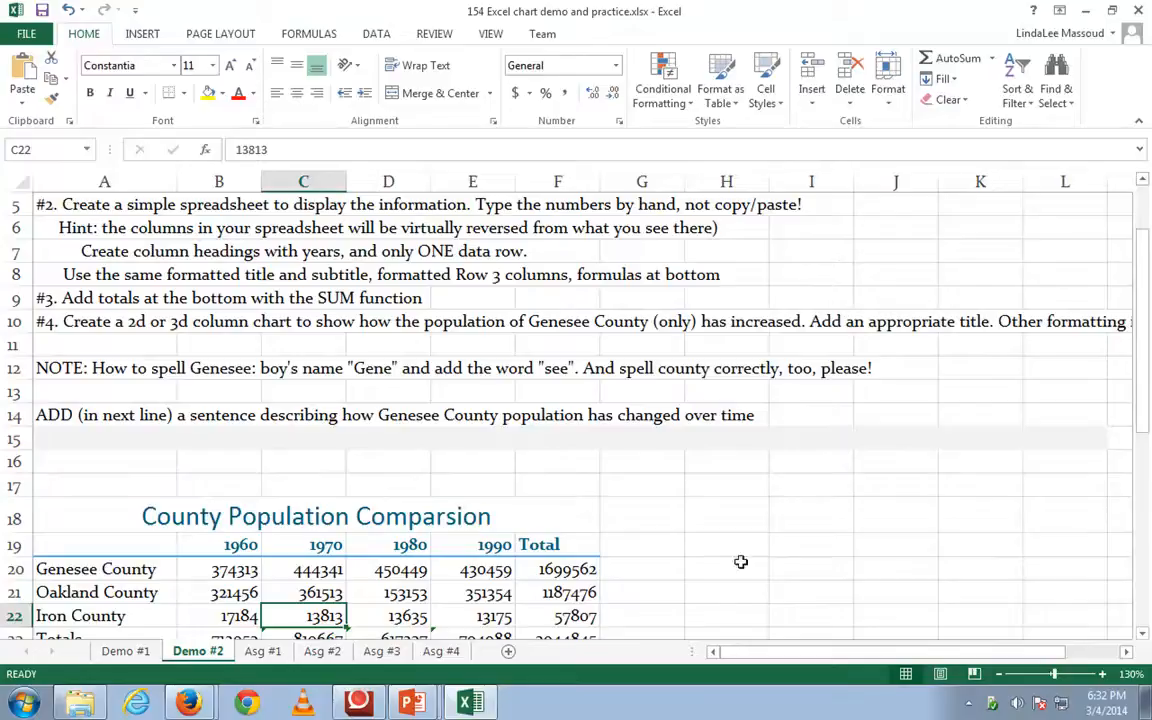
scroll(771, 494, down, 7)
scroll(805, 450, up, 1)
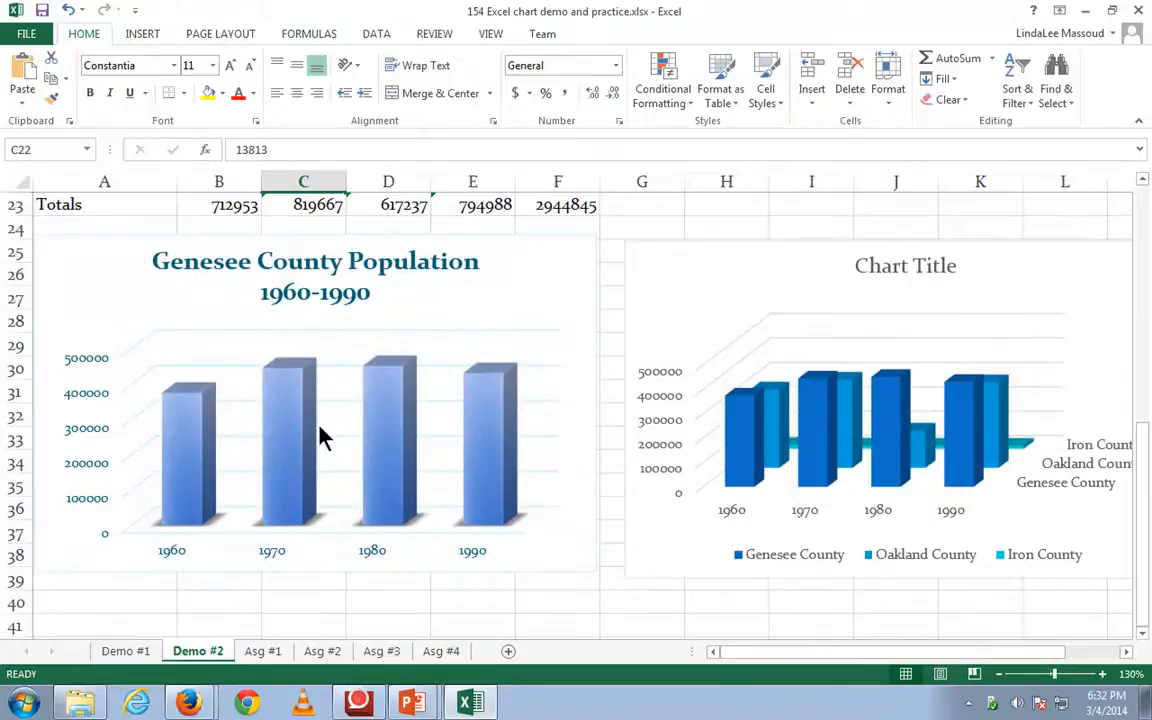
click(94, 608)
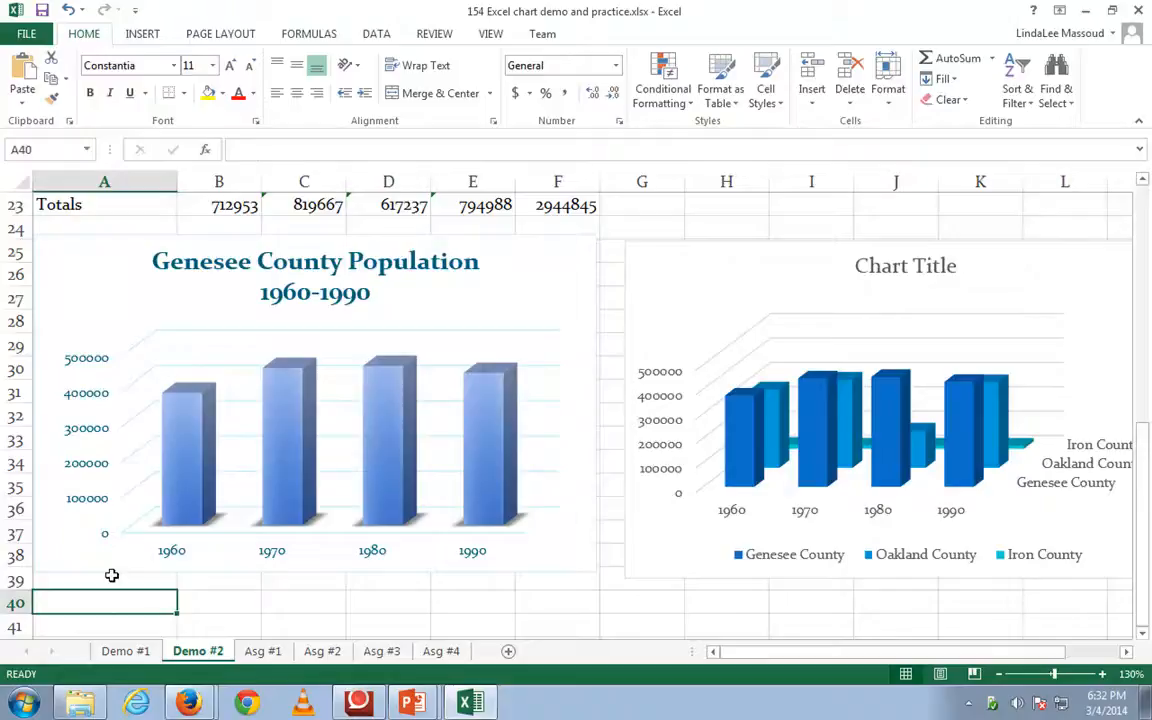
text(The population increased during the 7)
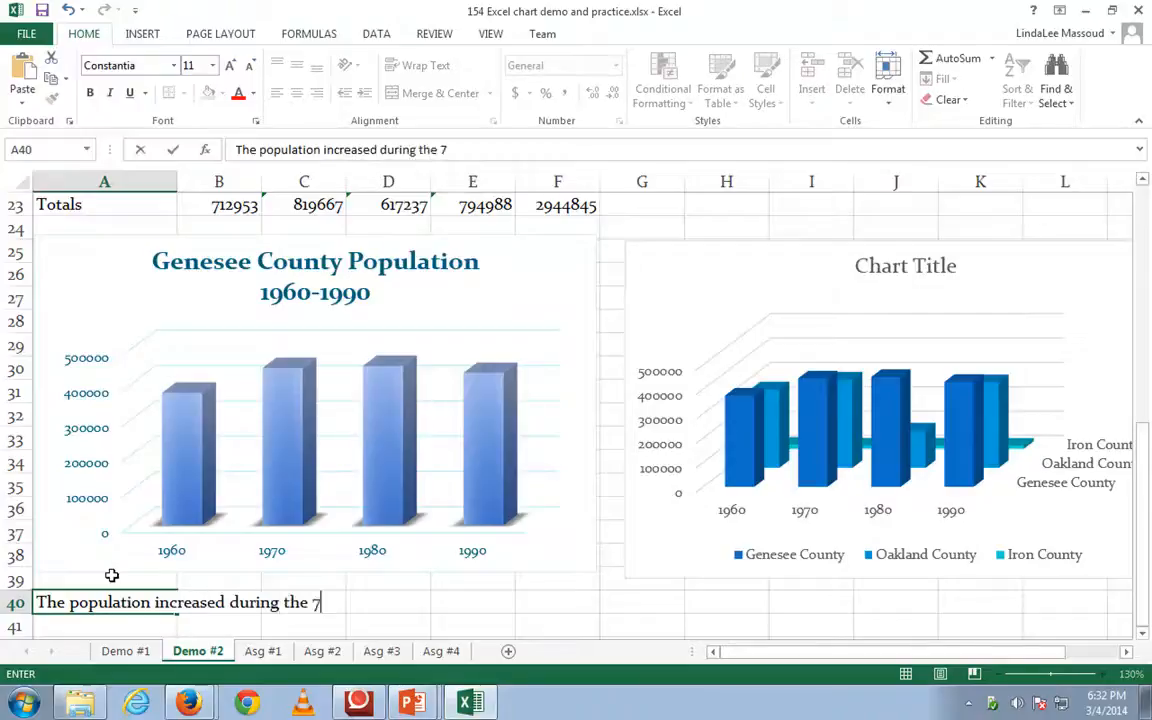
text(0's and started decreasing in the 90's.)
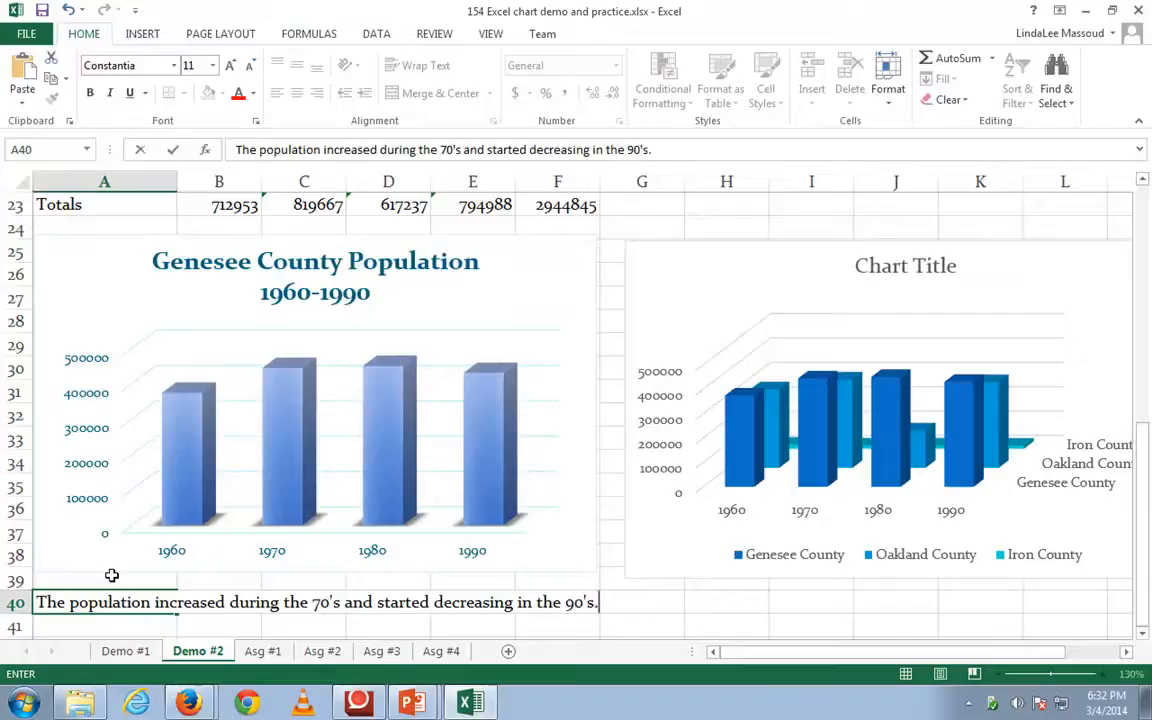
key(Return)
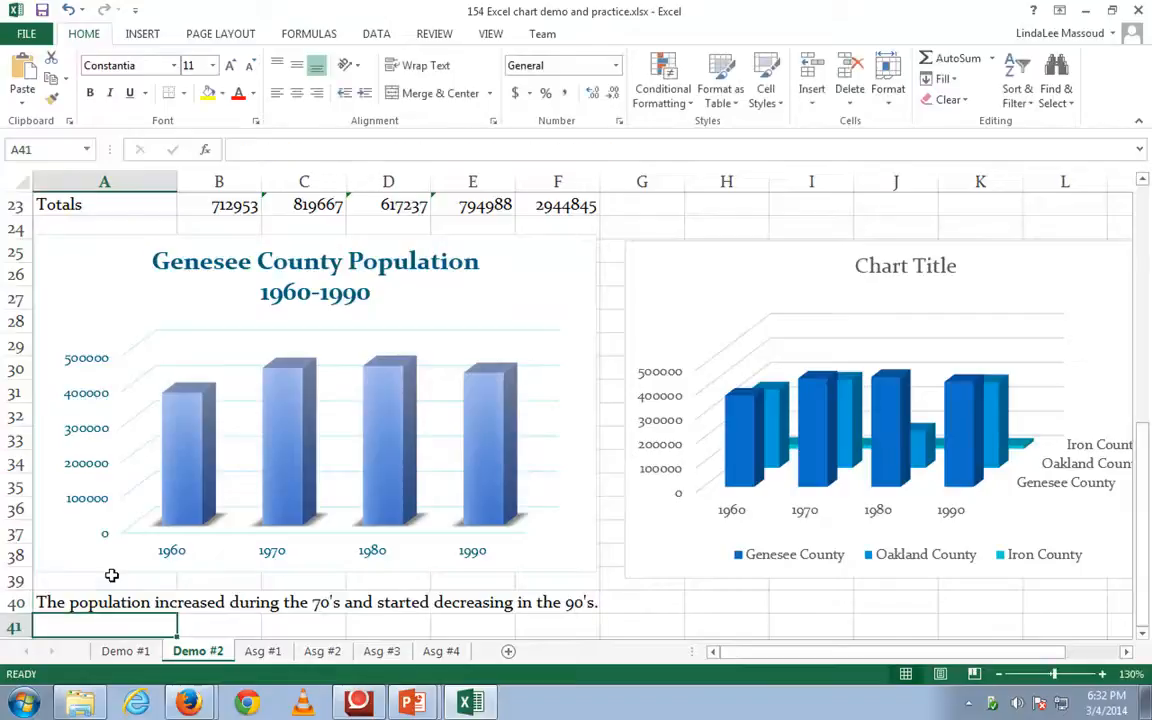
click(78, 605)
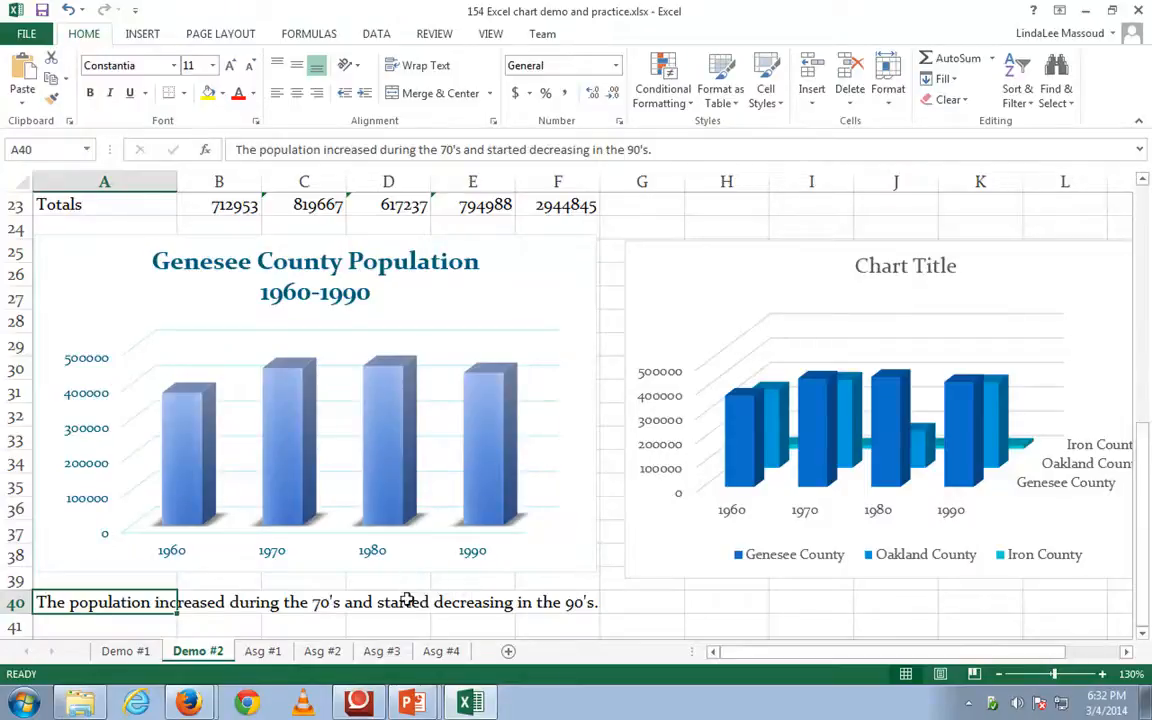
- Examine the formatting and chart instructions on the Asg #1 to Asg #4 sheets, and return to Asg #1
click(263, 651)
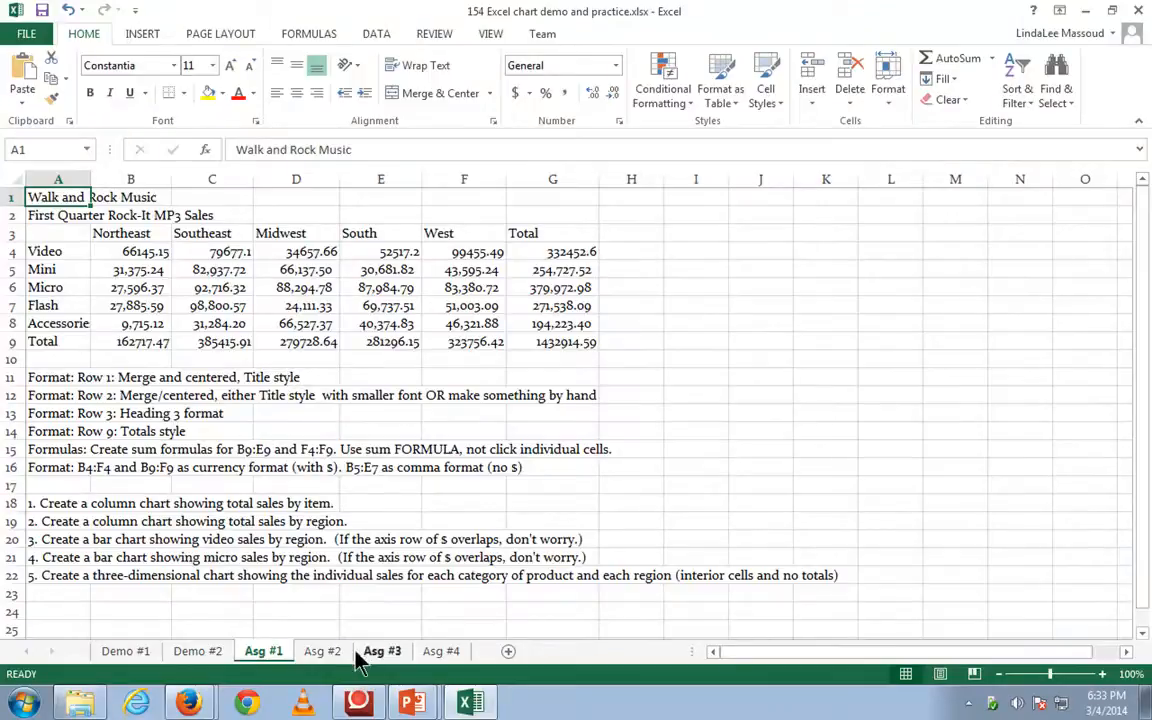
click(322, 652)
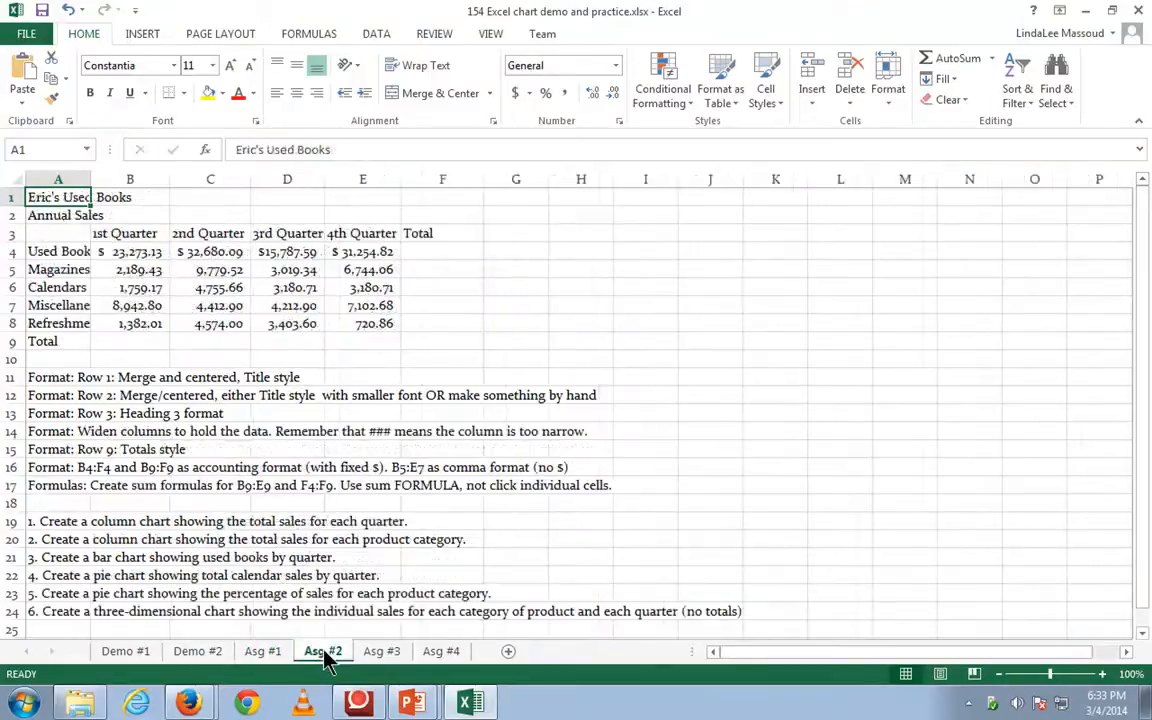
click(383, 651)
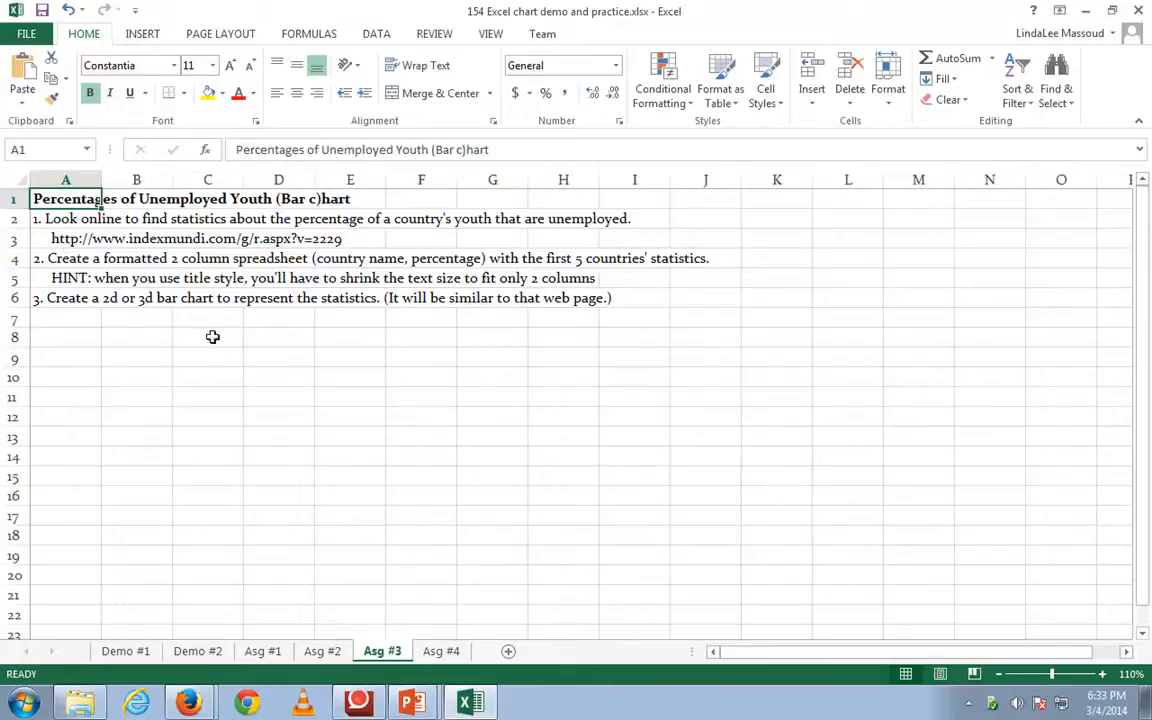
click(443, 653)
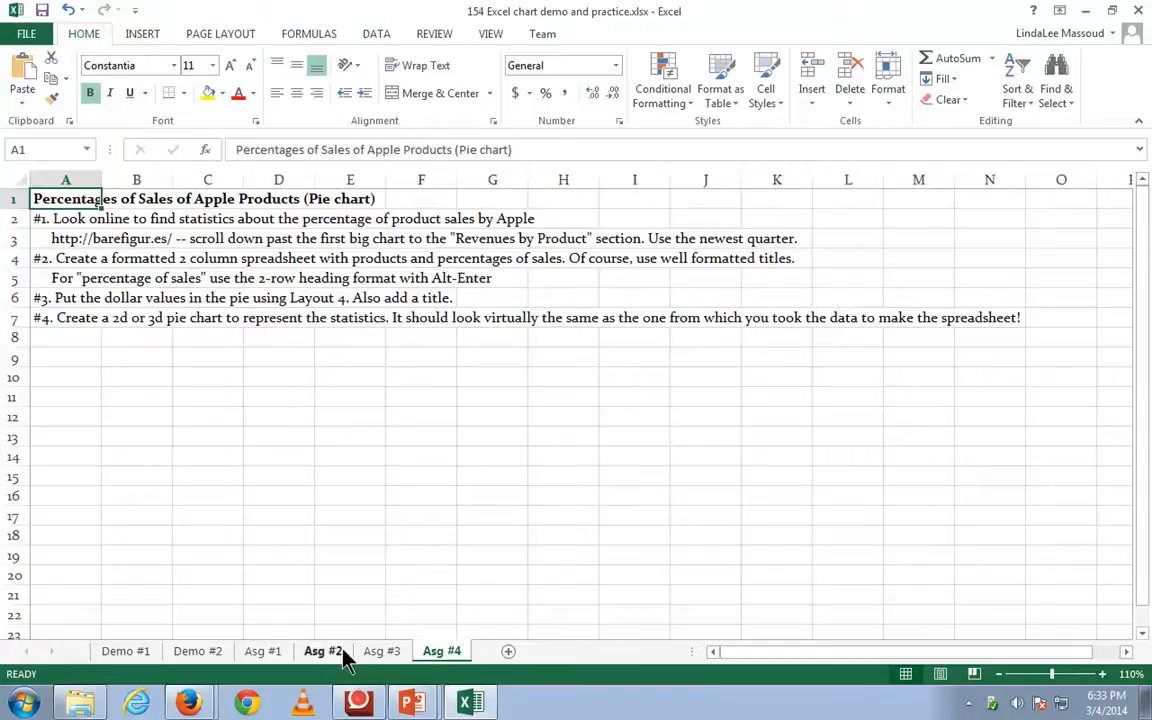
click(265, 652)
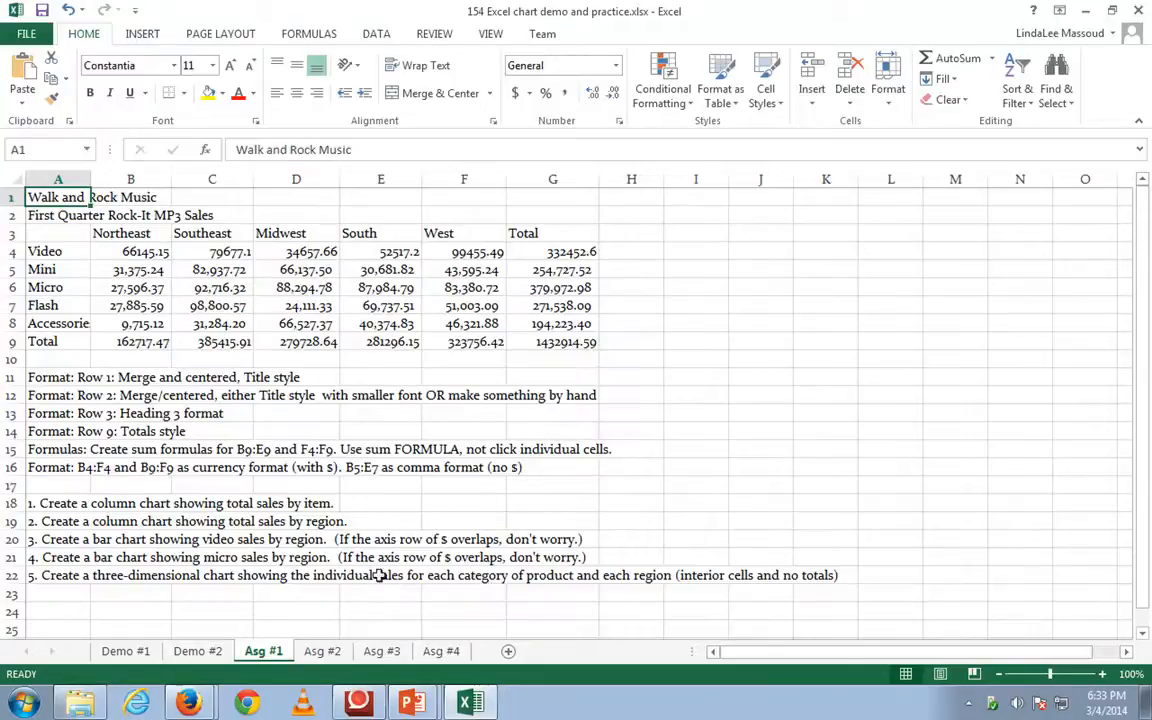
click(332, 607)
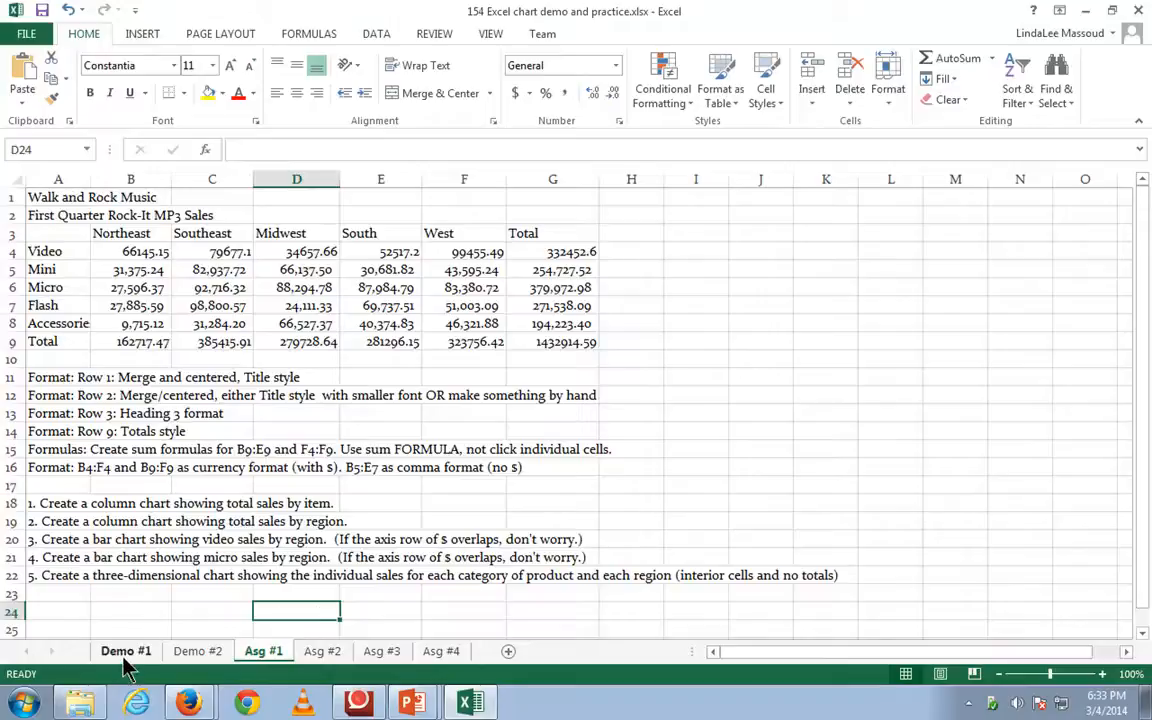